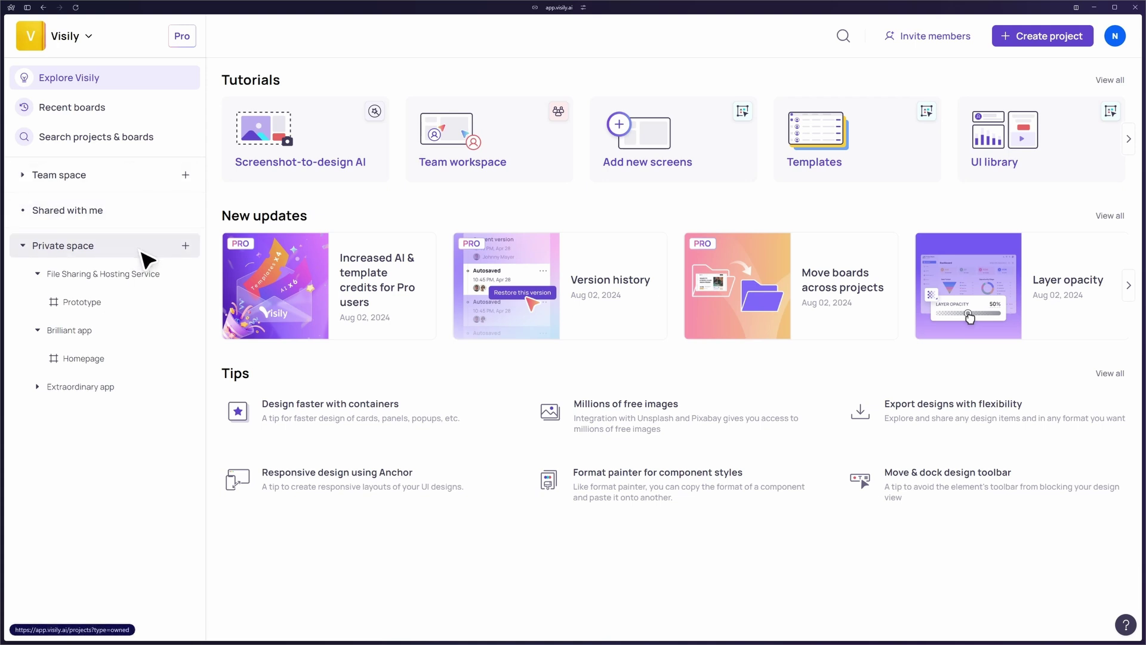
Step: Open the File Sharing & Hosting Service project's Prototype board from grid view and pan the canvas
{"action": "left_click", "coordinate": [146, 259]}
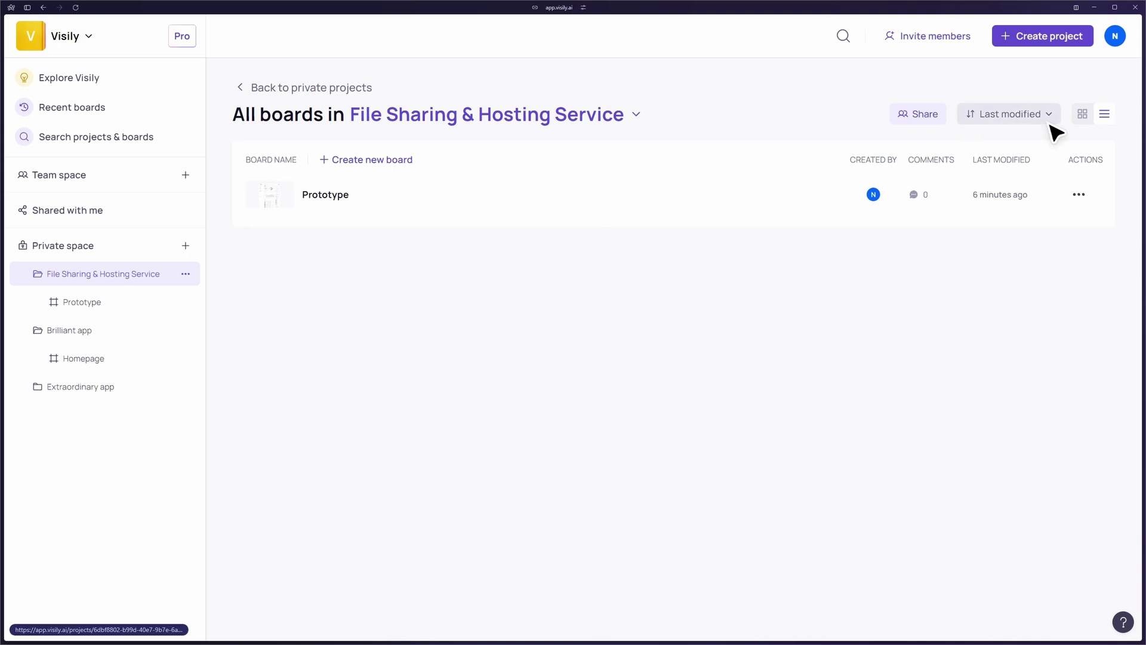
{"action": "left_click", "coordinate": [1086, 117]}
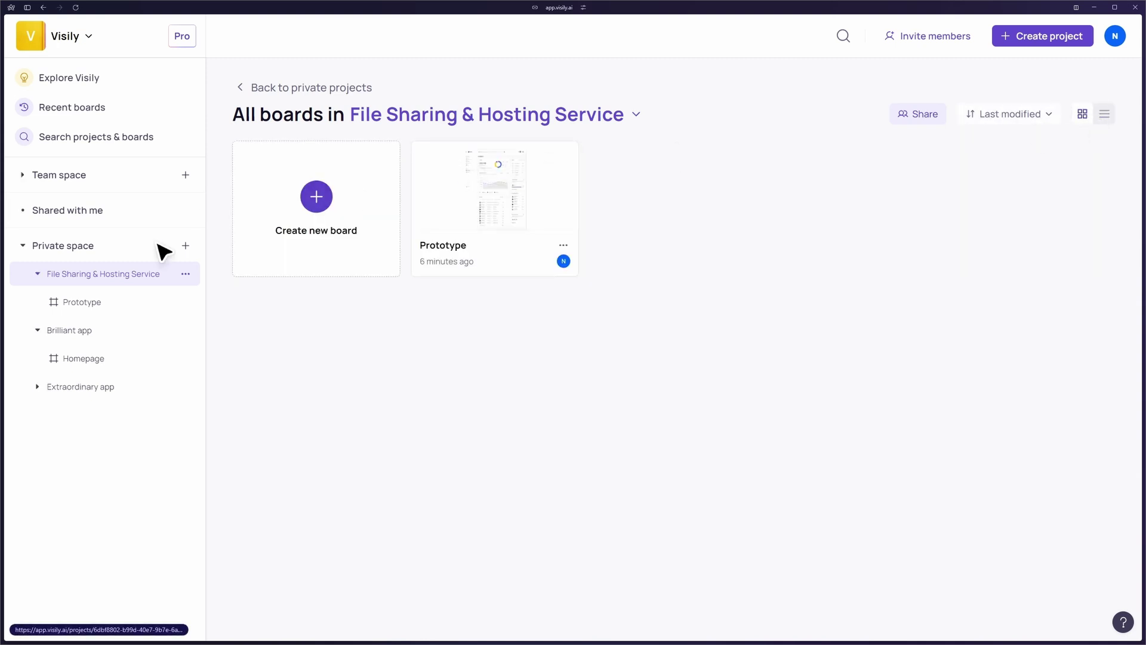
{"action": "left_click", "coordinate": [123, 335]}
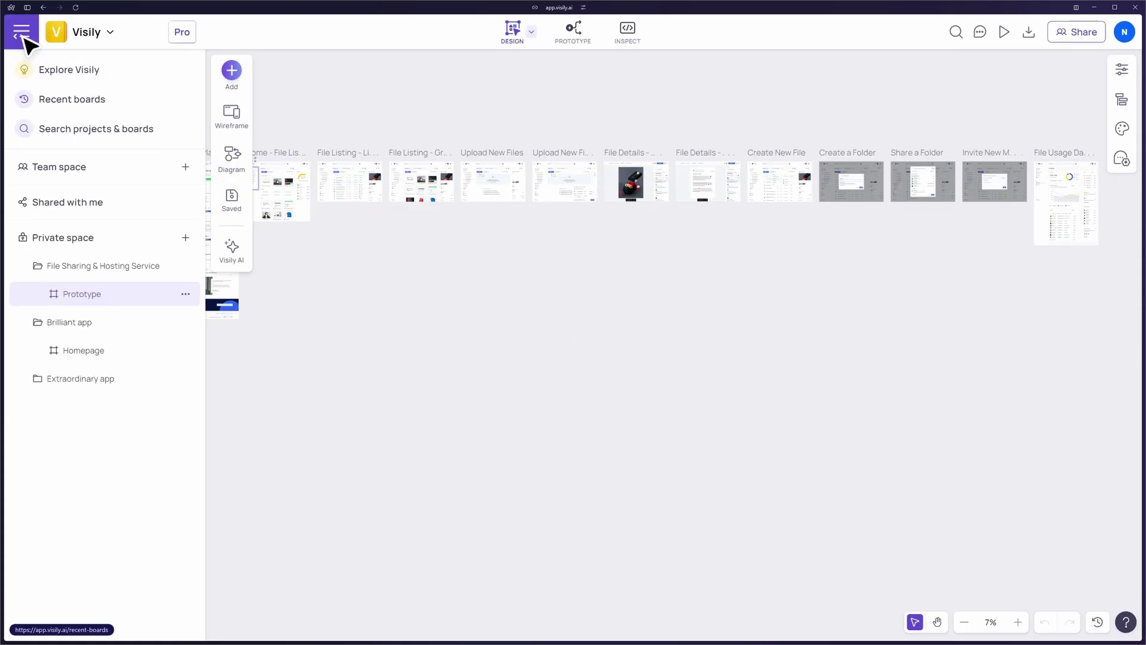
{"action": "left_click", "coordinate": [23, 36]}
{"action": "left_click_drag", "start_coordinate": [388, 351], "coordinate": [474, 363]}
{"action": "scroll", "coordinate": [410, 340], "scroll_direction": "up", "scroll_amount": 5}
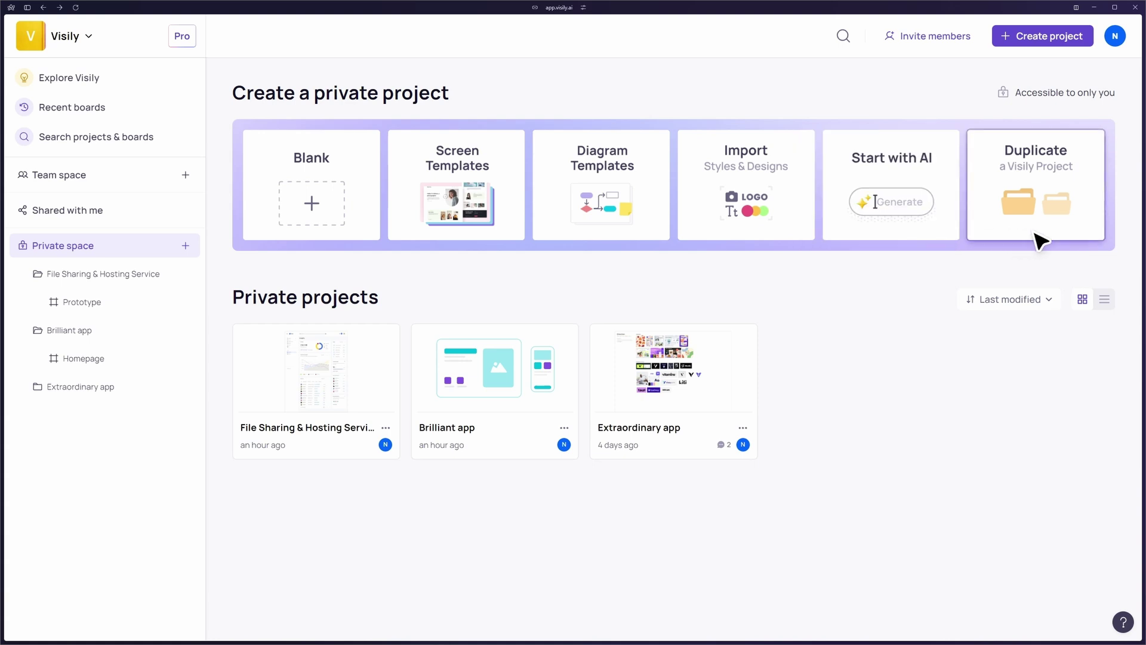
Step: Create the blank project Splendid app, then go back to the home dashboard
{"action": "mouse_move", "coordinate": [320, 223]}
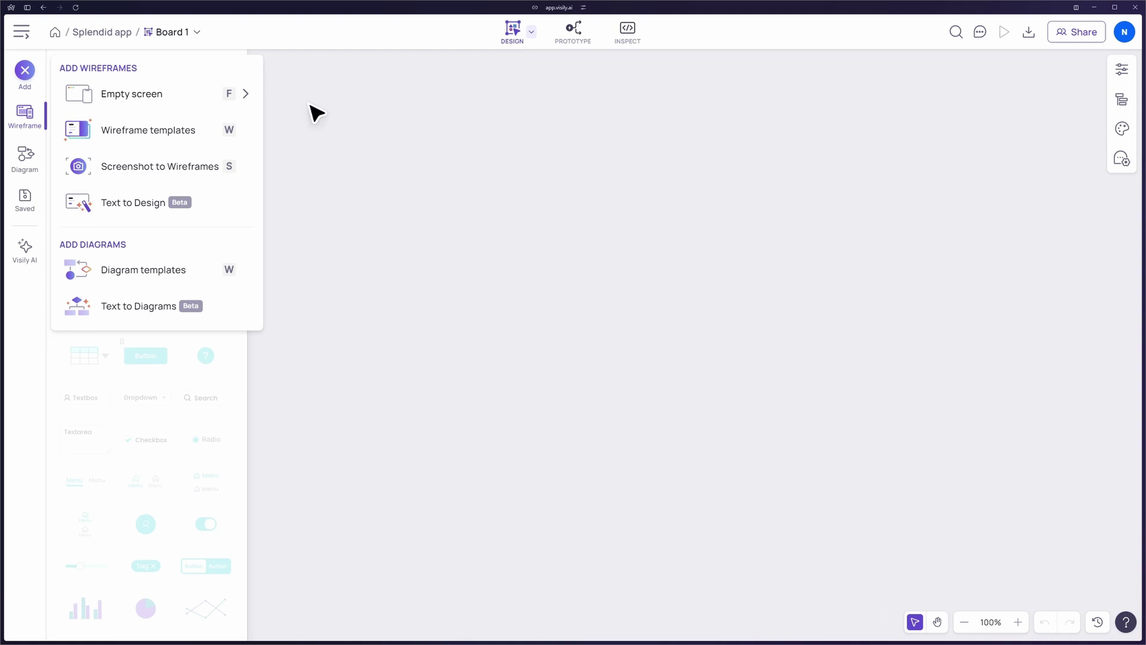
{"action": "left_click", "coordinate": [531, 334]}
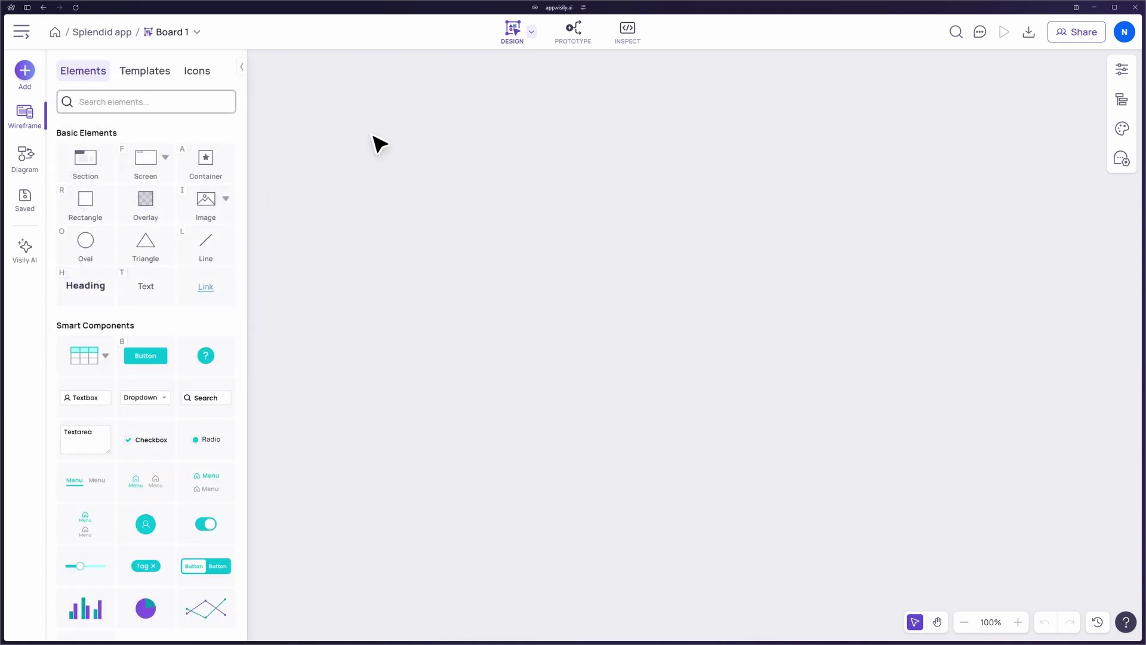
{"action": "left_click", "coordinate": [55, 33]}
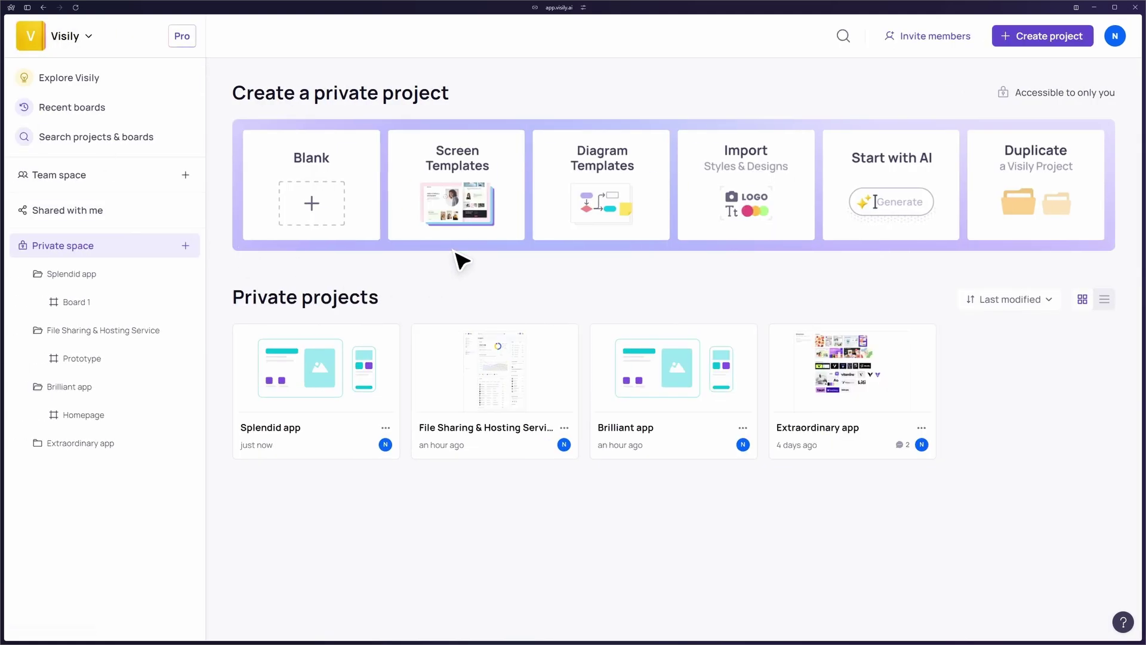
Step: Browse the Screens, Apps, Flows and Diagrams templates, then use the Competitor Analysis template
{"action": "left_click", "coordinate": [476, 233]}
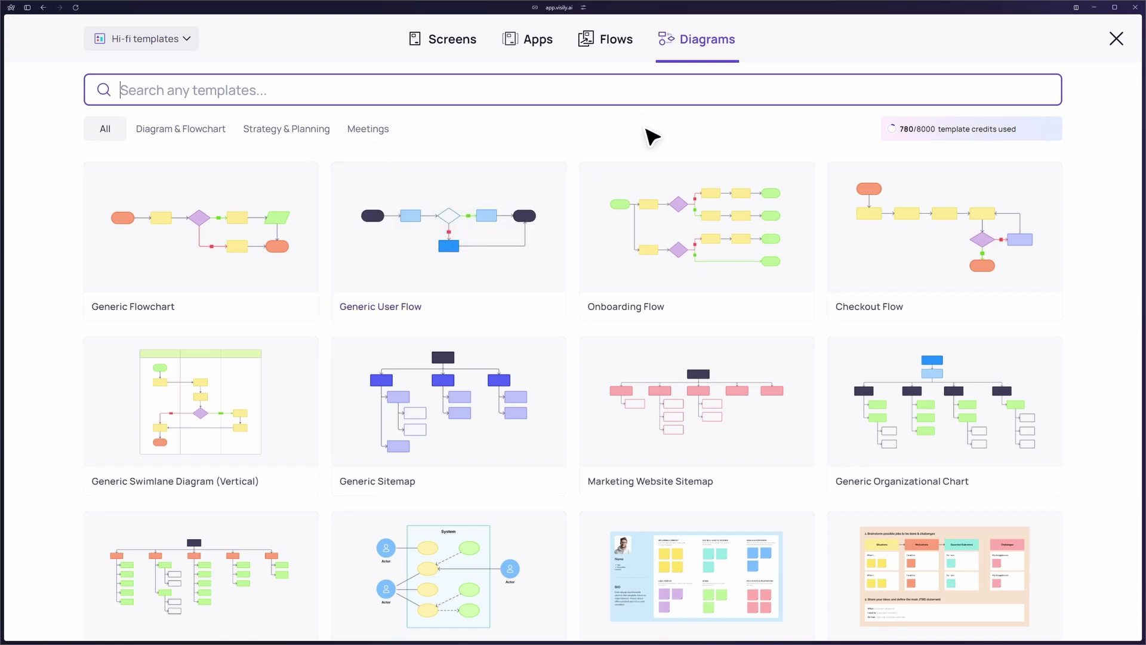
{"action": "left_click", "coordinate": [445, 58]}
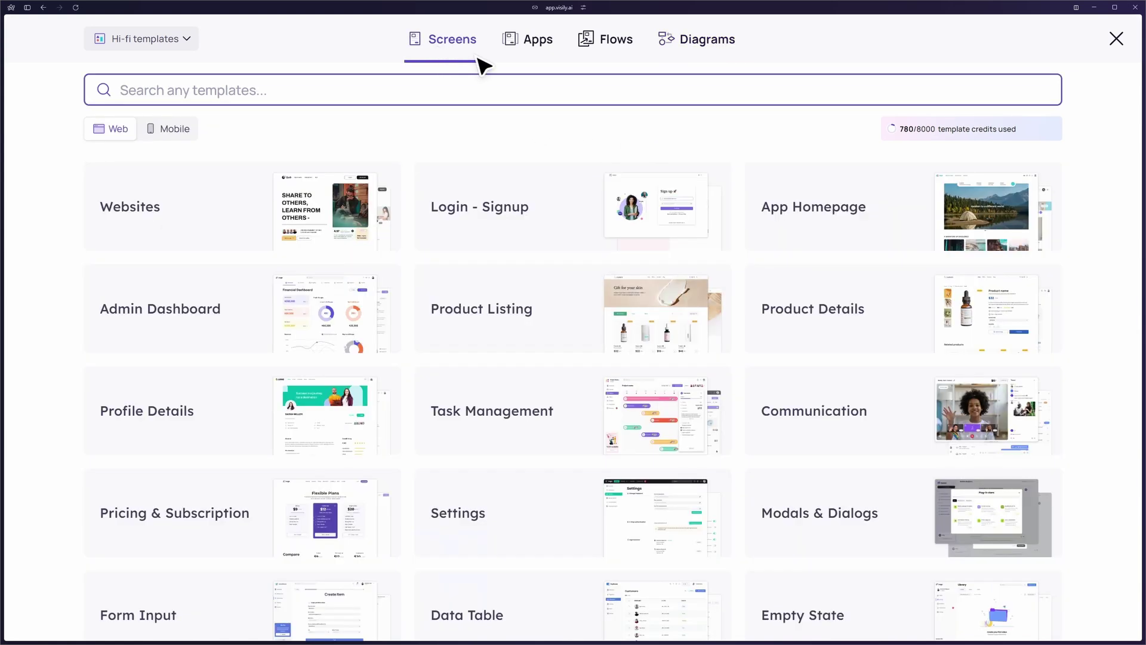
{"action": "left_click", "coordinate": [537, 55]}
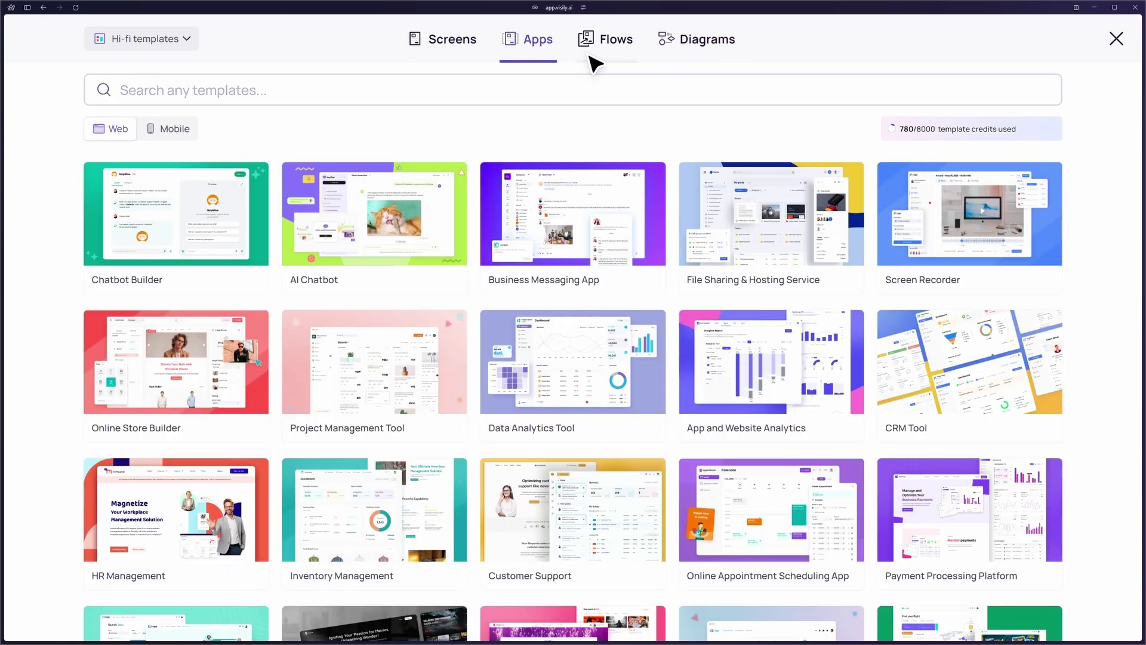
{"action": "left_click", "coordinate": [629, 55]}
{"action": "left_click", "coordinate": [683, 50]}
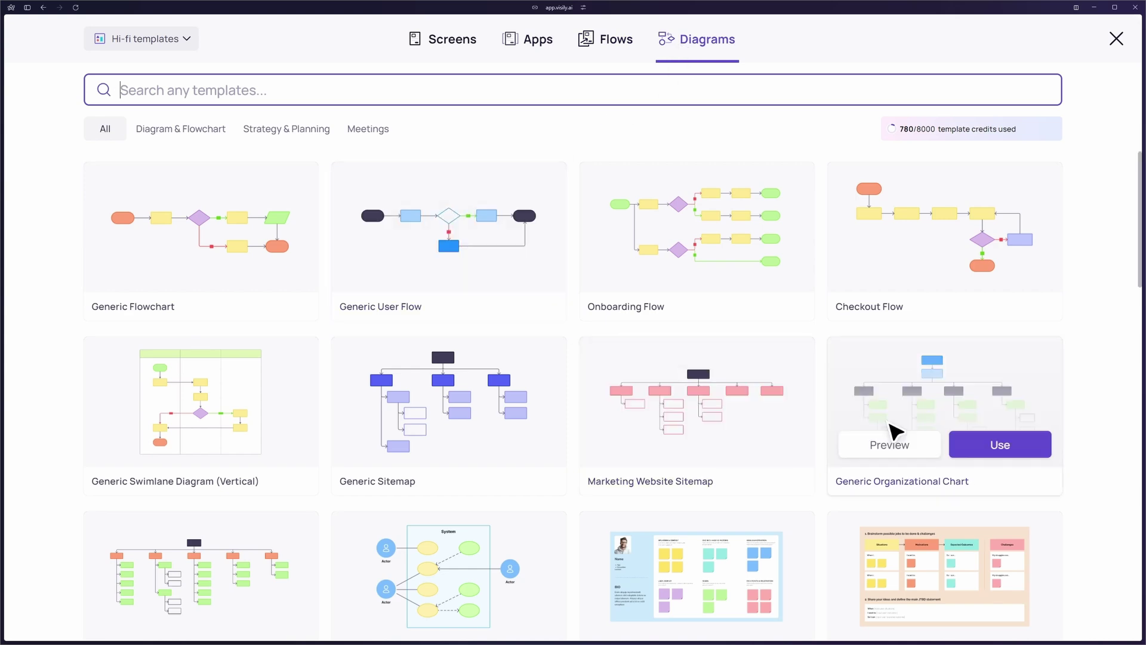
{"action": "scroll", "coordinate": [993, 440], "scroll_direction": "down", "scroll_amount": 5}
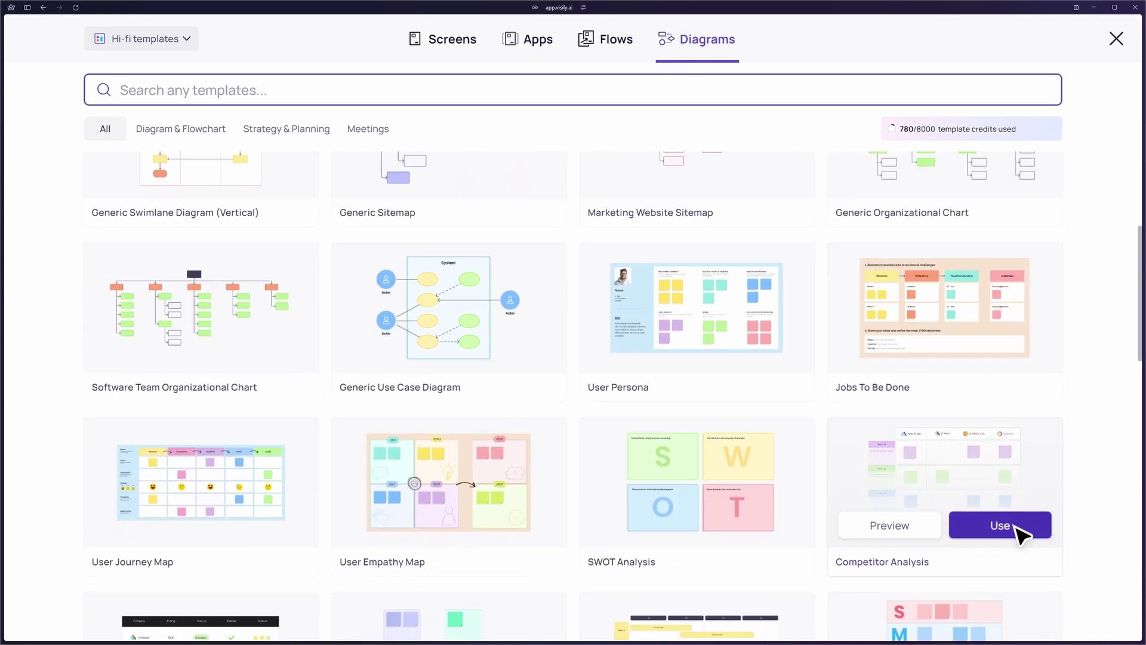
{"action": "left_click", "coordinate": [1018, 529]}
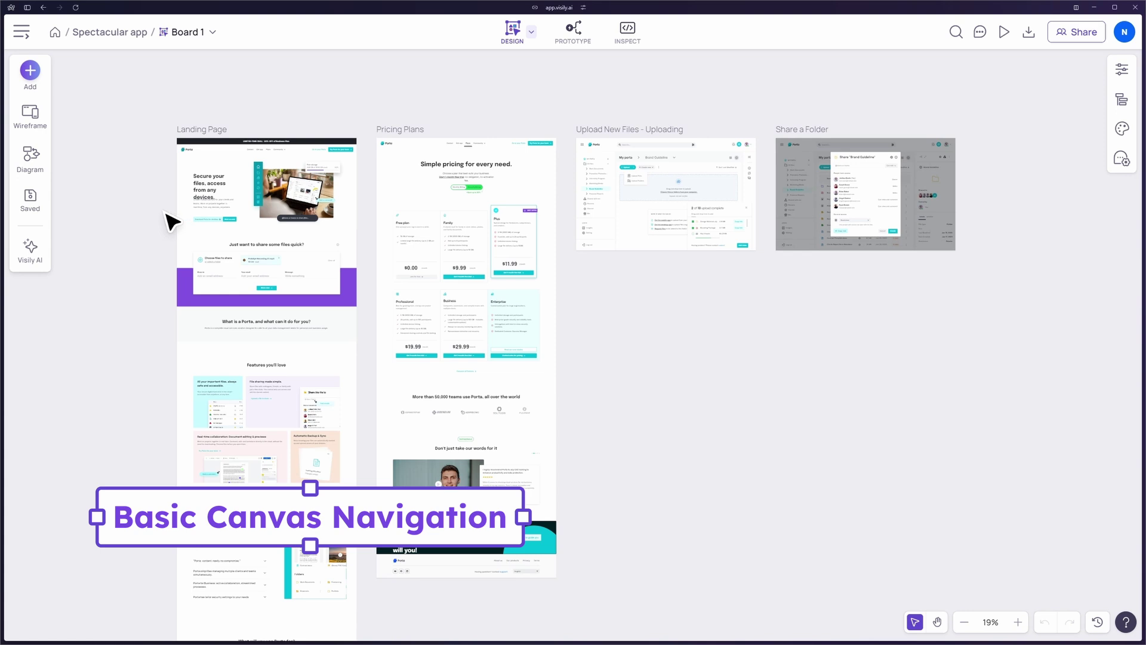
Step: Browse the Wireframe and Diagram element libraries, then open the Visily AI tools list
{"action": "left_click", "coordinate": [37, 120]}
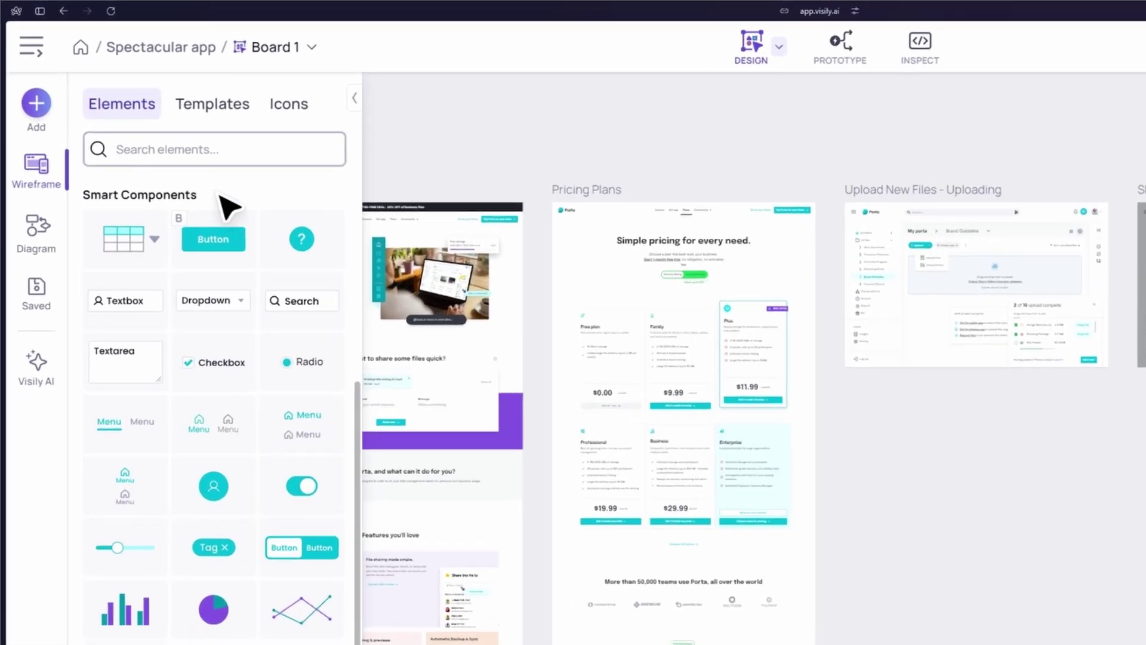
{"action": "scroll", "coordinate": [241, 487], "scroll_direction": "up", "scroll_amount": 3}
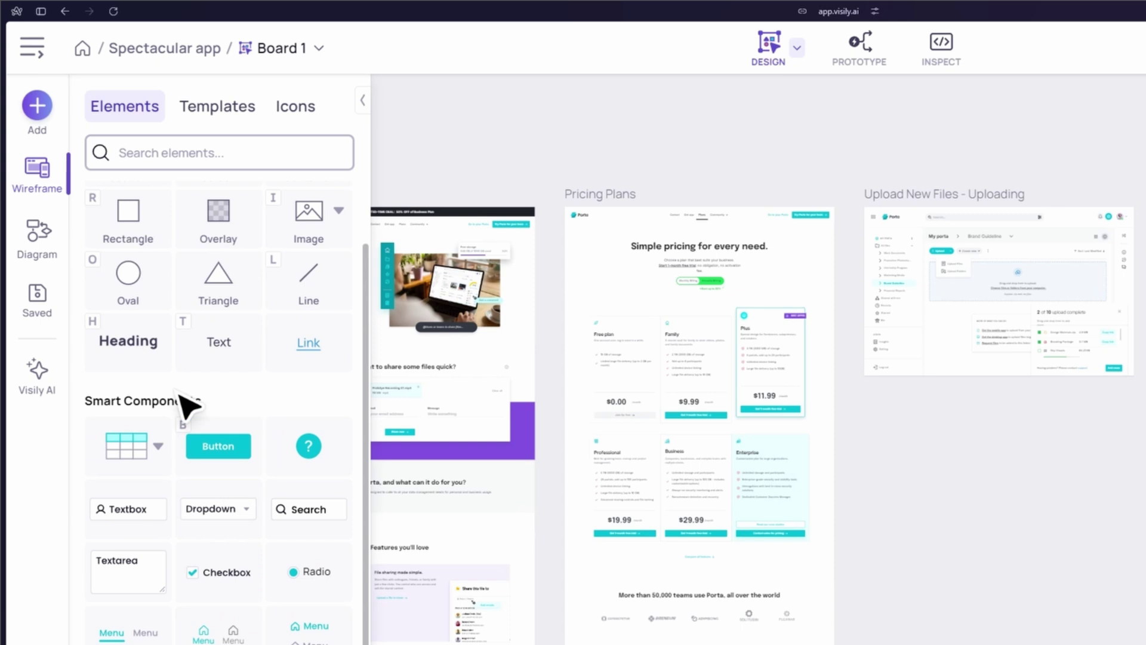
{"action": "scroll", "coordinate": [239, 403], "scroll_direction": "up", "scroll_amount": 2}
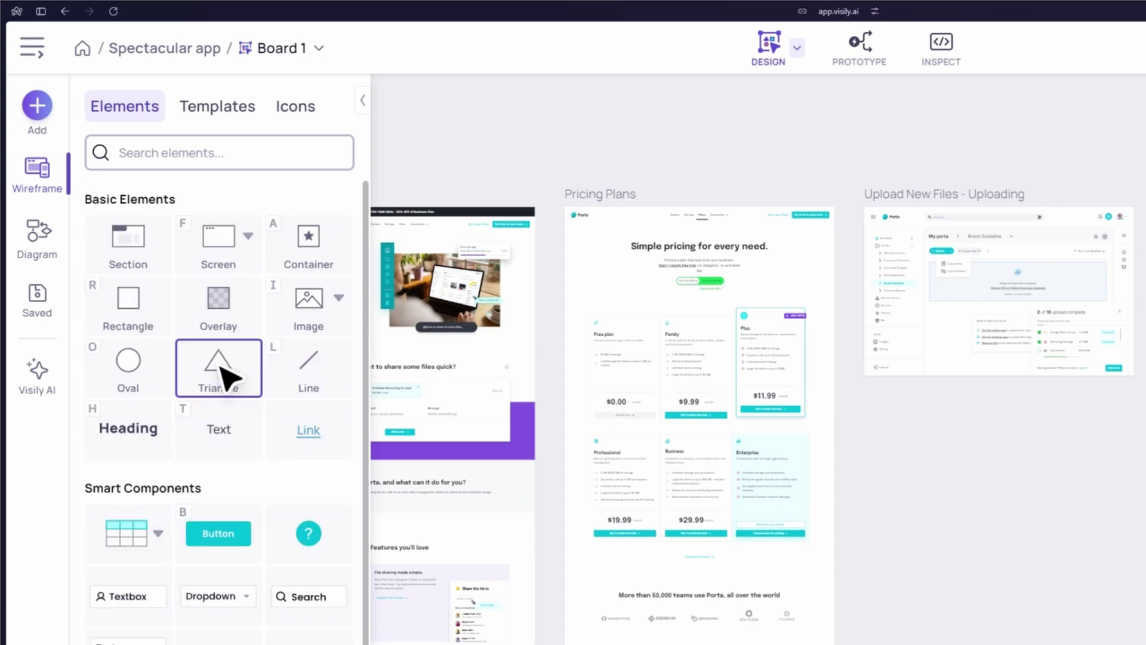
{"action": "left_click", "coordinate": [39, 242]}
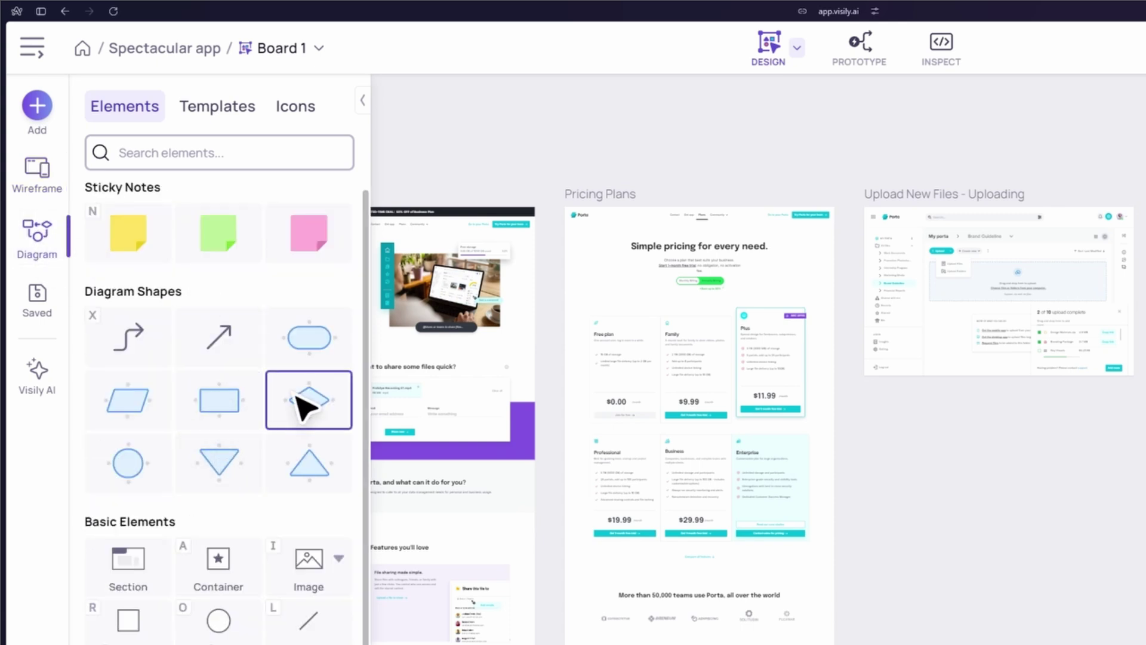
{"action": "left_click", "coordinate": [50, 382]}
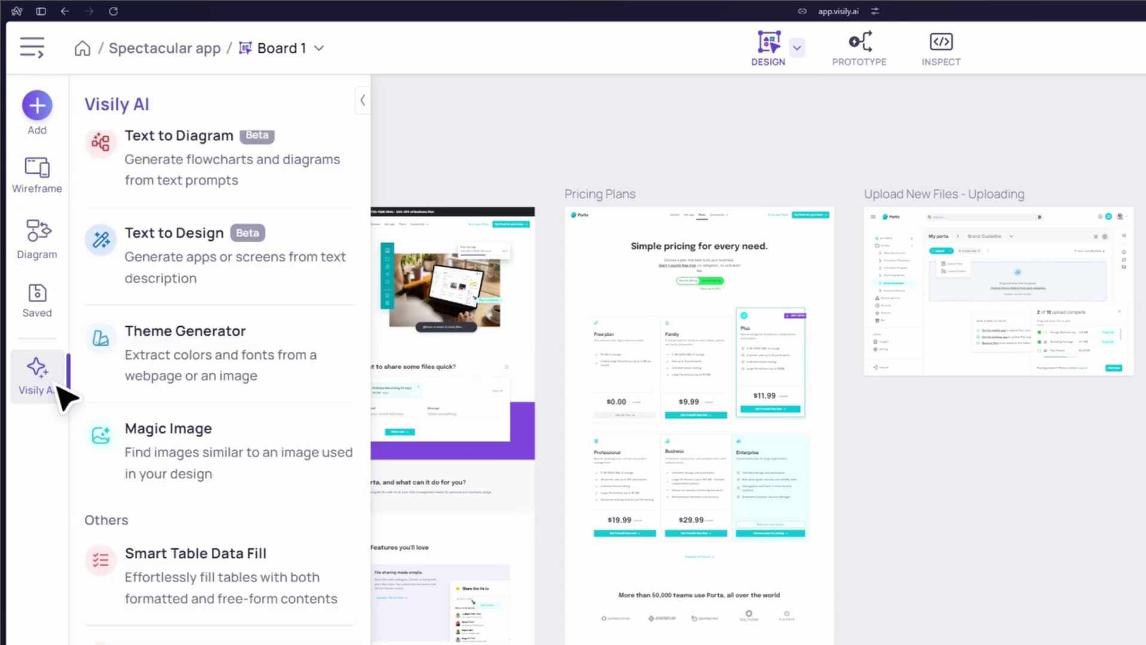
{"action": "mouse_move", "coordinate": [229, 328]}
{"action": "scroll", "coordinate": [239, 358], "scroll_direction": "up", "scroll_amount": 2}
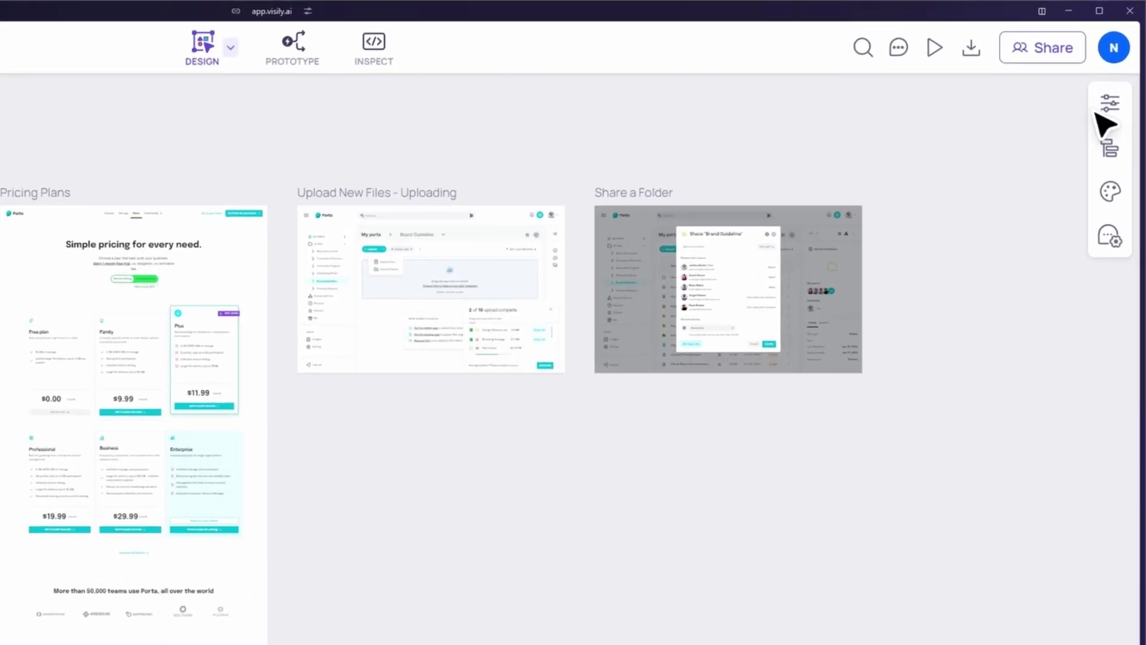
Step: Review the Layout, Layers, Theme and Comments panels, leaving comment settings open
{"action": "left_click", "coordinate": [1111, 107]}
{"action": "left_click", "coordinate": [474, 297]}
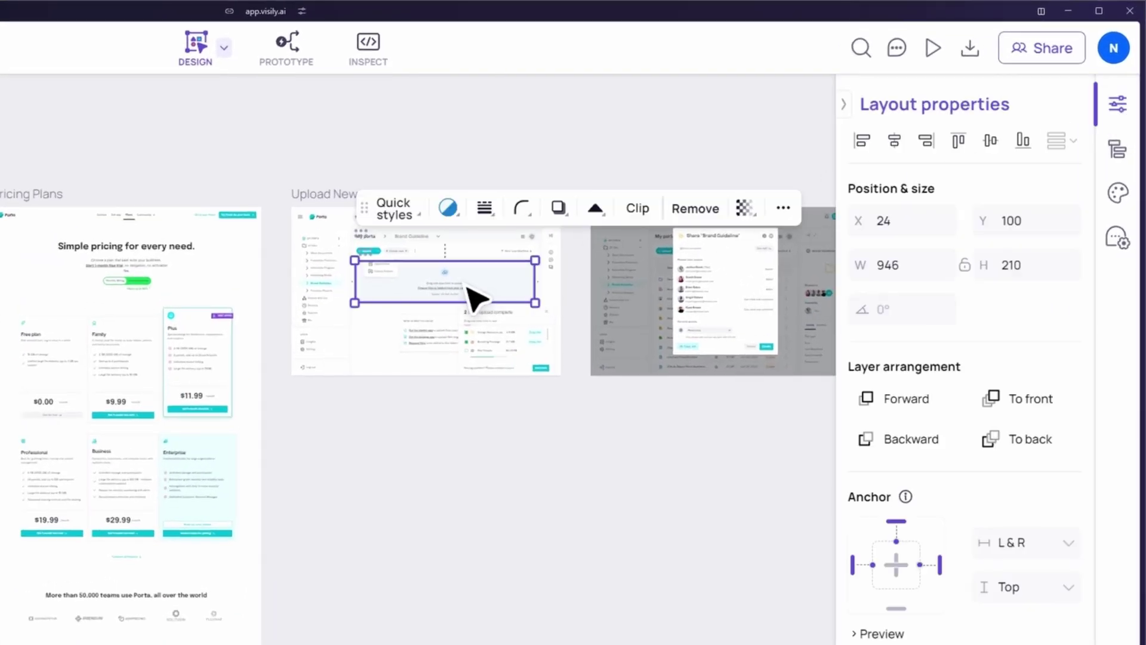
{"action": "left_click", "coordinate": [1131, 153]}
{"action": "left_click", "coordinate": [1126, 196]}
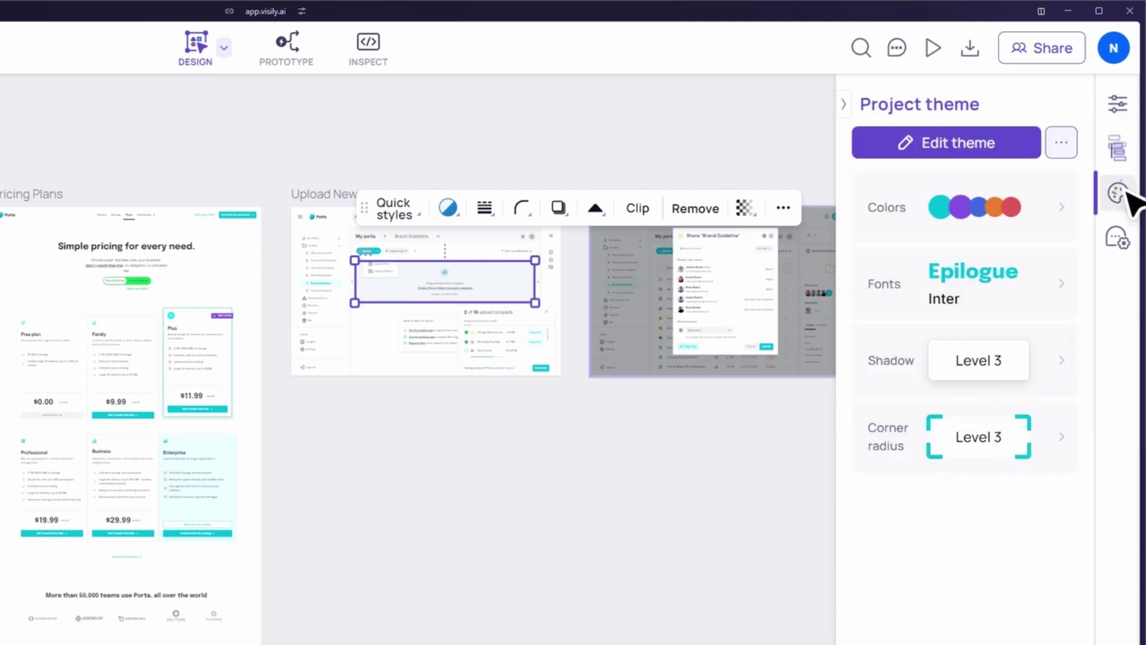
{"action": "left_click", "coordinate": [1133, 242]}
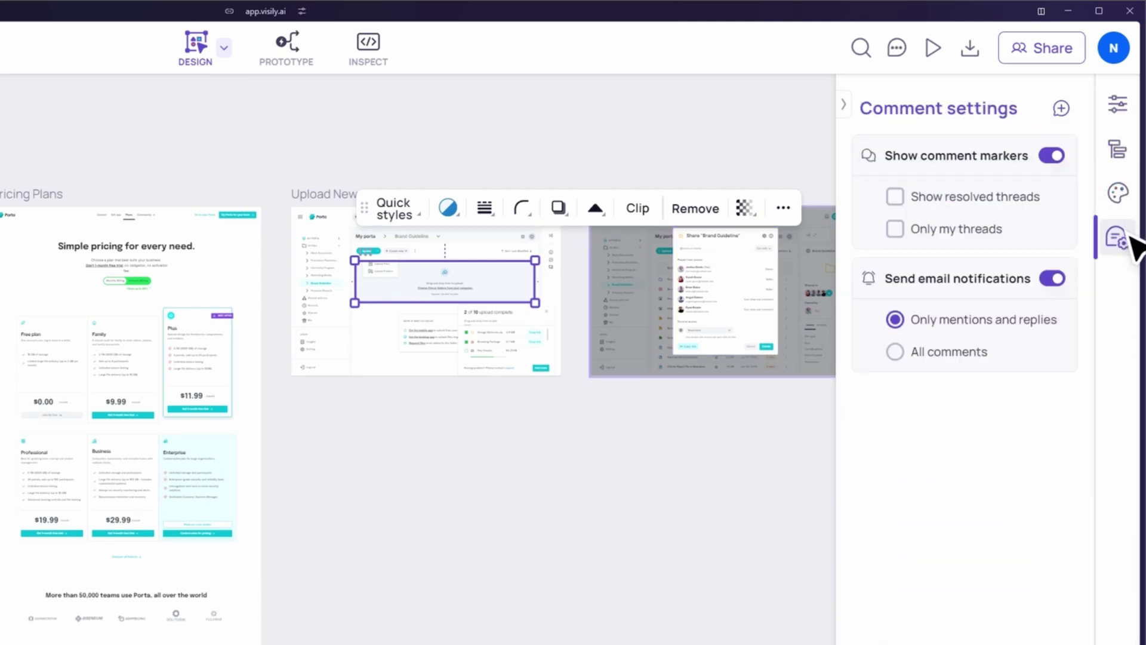
Step: Check the screen Export options and the Share tab, then close the dialog
{"action": "left_click", "coordinate": [973, 57]}
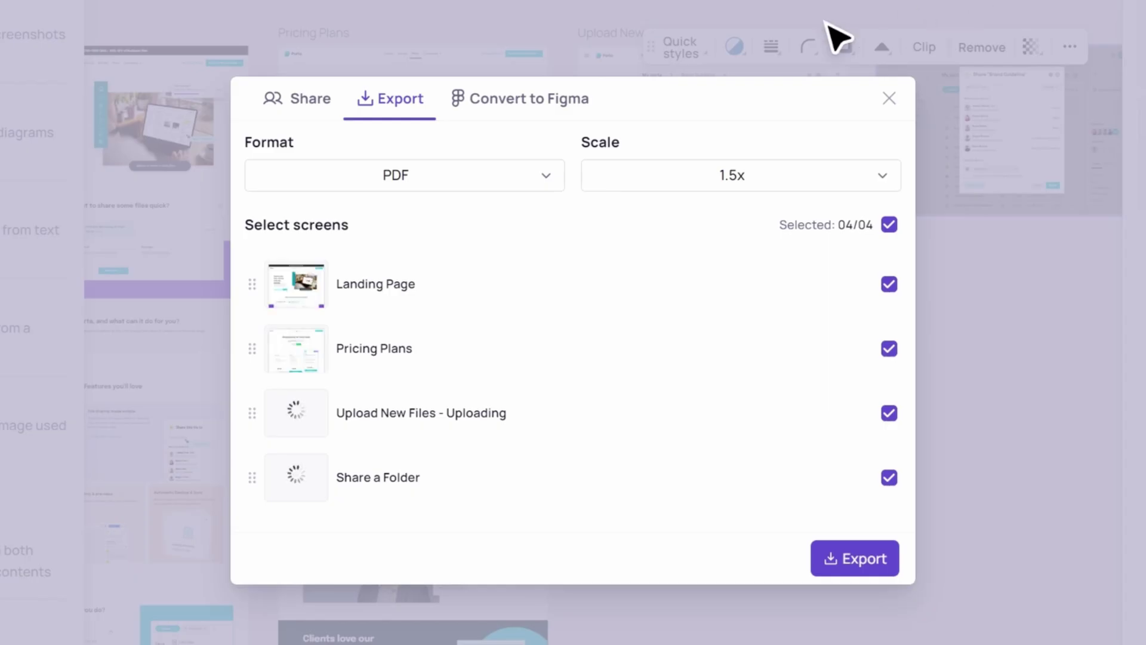
{"action": "left_click", "coordinate": [322, 106]}
{"action": "left_click", "coordinate": [892, 100]}
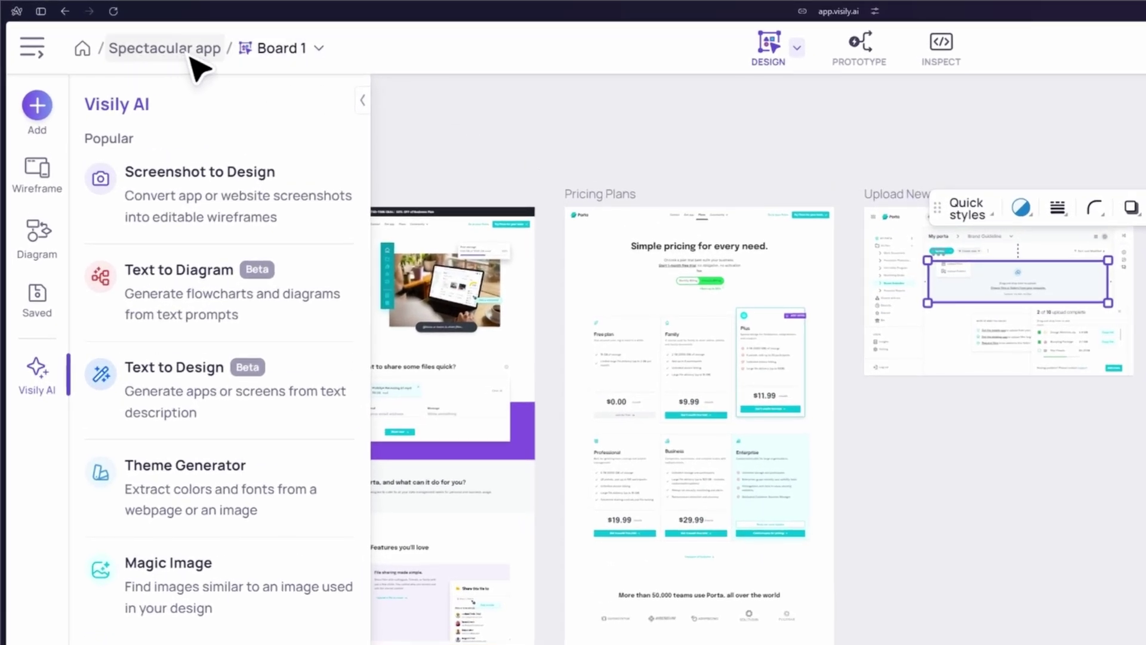
Step: Inspect the Upload New Files - Uploading screen's CSS: 1440×900px, background #F8F9FAFF
{"action": "left_click", "coordinate": [272, 57]}
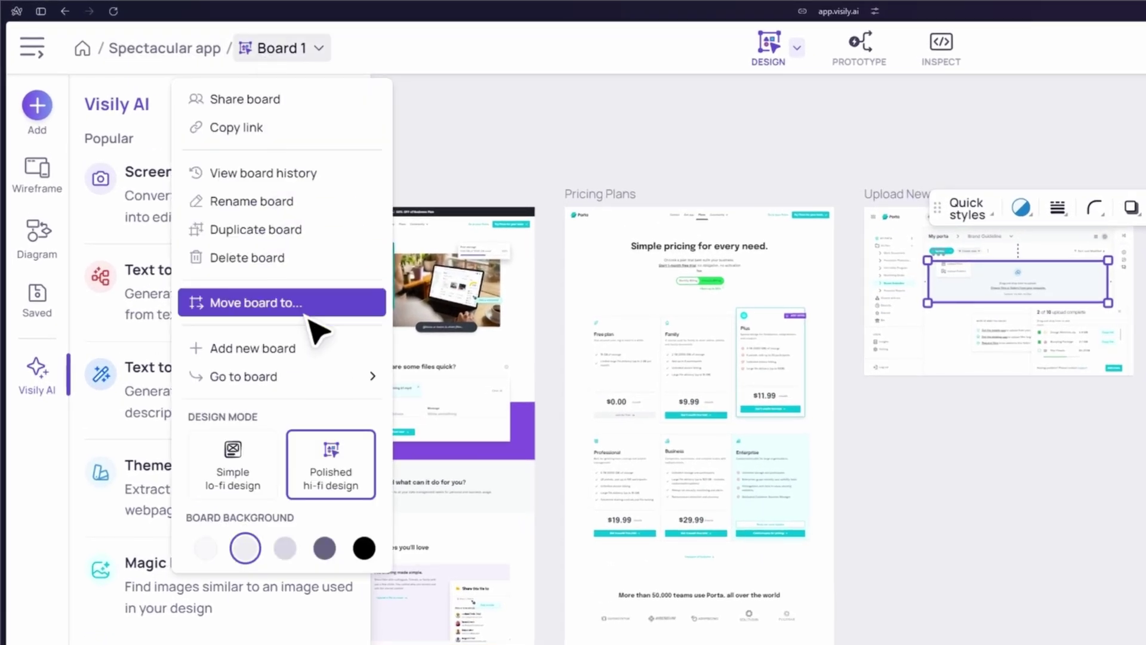
{"action": "left_click", "coordinate": [475, 223]}
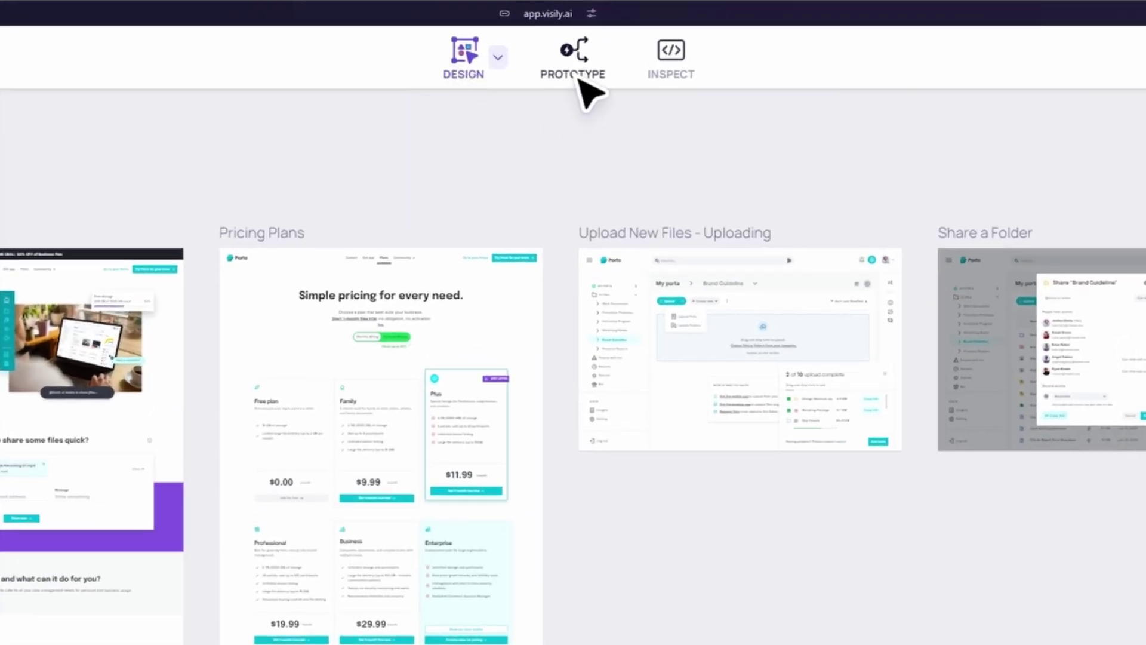
{"action": "left_click", "coordinate": [576, 82]}
{"action": "left_click", "coordinate": [655, 250]}
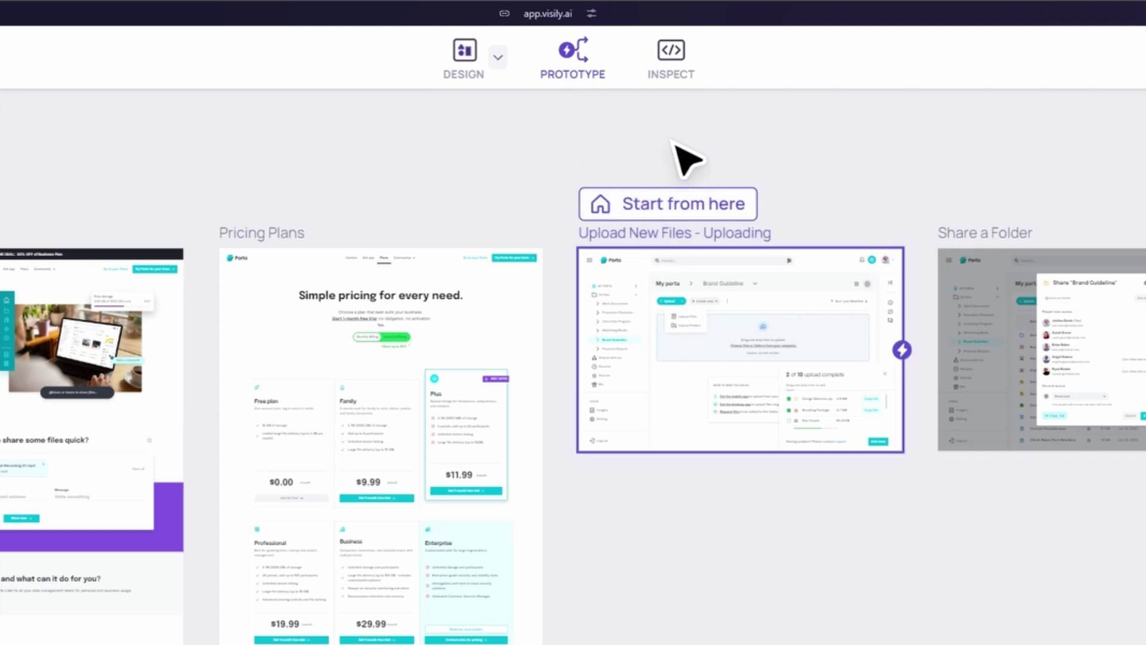
{"action": "left_click", "coordinate": [687, 71]}
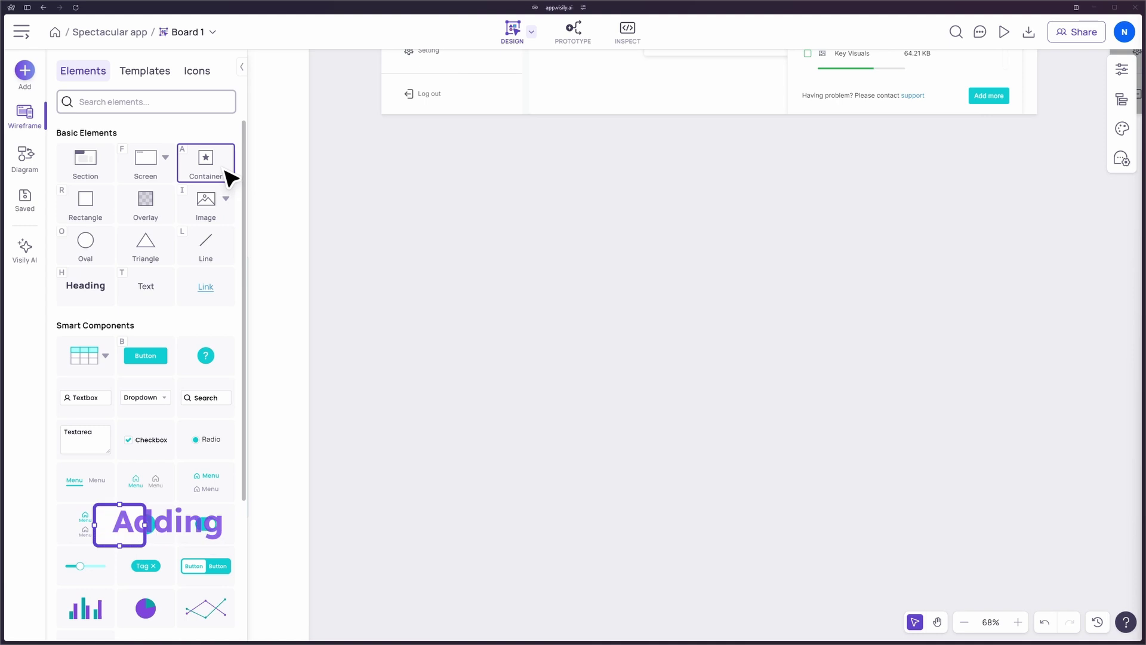
Step: Draw a container card and place an enlarged image placeholder and a Heading inside it
{"action": "left_click", "coordinate": [226, 171]}
{"action": "mouse_move", "coordinate": [526, 220]}
{"action": "left_mouse_down"}
{"action": "mouse_move", "coordinate": [722, 450]}
{"action": "mouse_move", "coordinate": [738, 494]}
{"action": "left_mouse_up"}
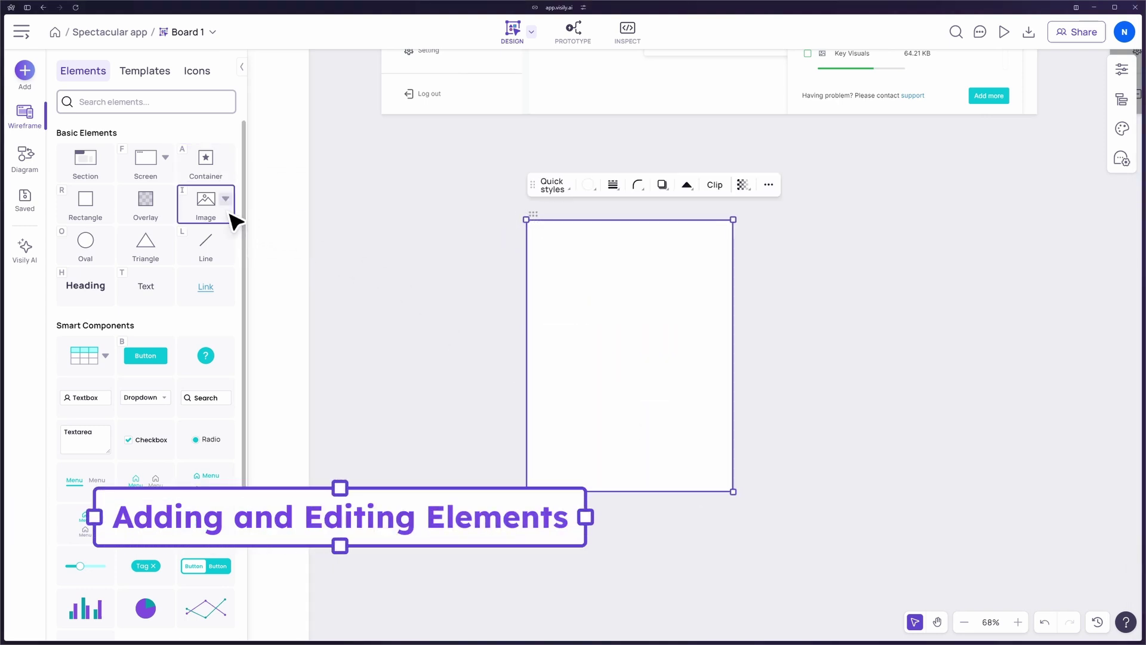
{"action": "mouse_move", "coordinate": [231, 214]}
{"action": "left_mouse_down"}
{"action": "mouse_move", "coordinate": [516, 231]}
{"action": "mouse_move", "coordinate": [555, 245]}
{"action": "left_mouse_up"}
{"action": "left_click_drag", "start_coordinate": [652, 305], "coordinate": [719, 367]}
{"action": "left_click", "coordinate": [322, 212]}
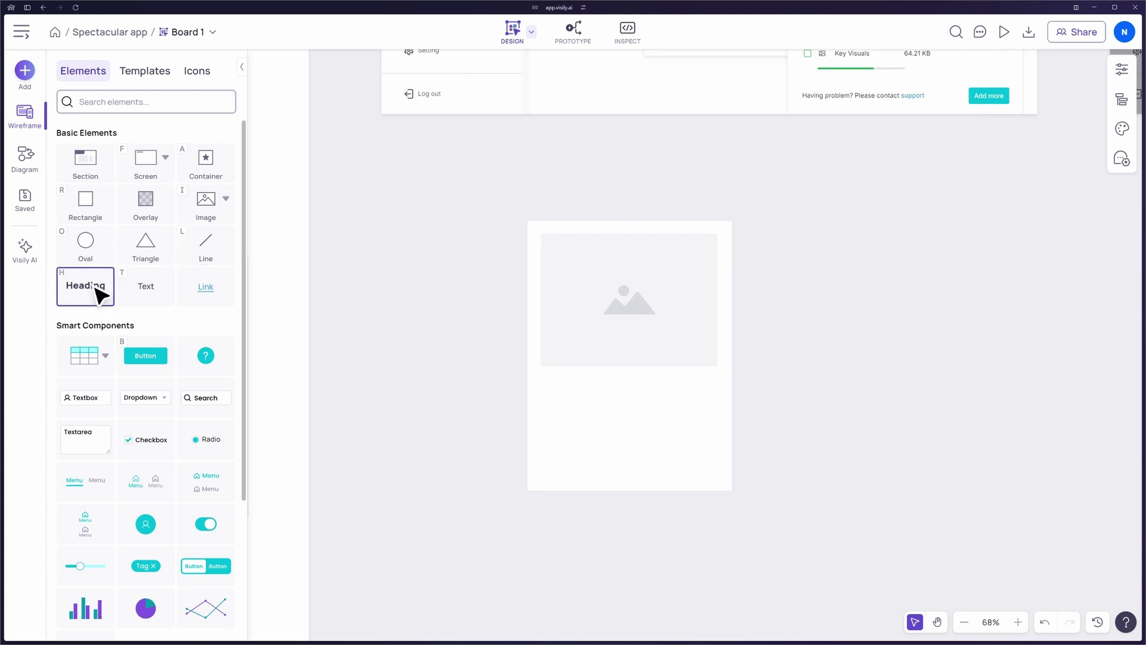
{"action": "left_click_drag", "start_coordinate": [97, 292], "coordinate": [546, 390]}
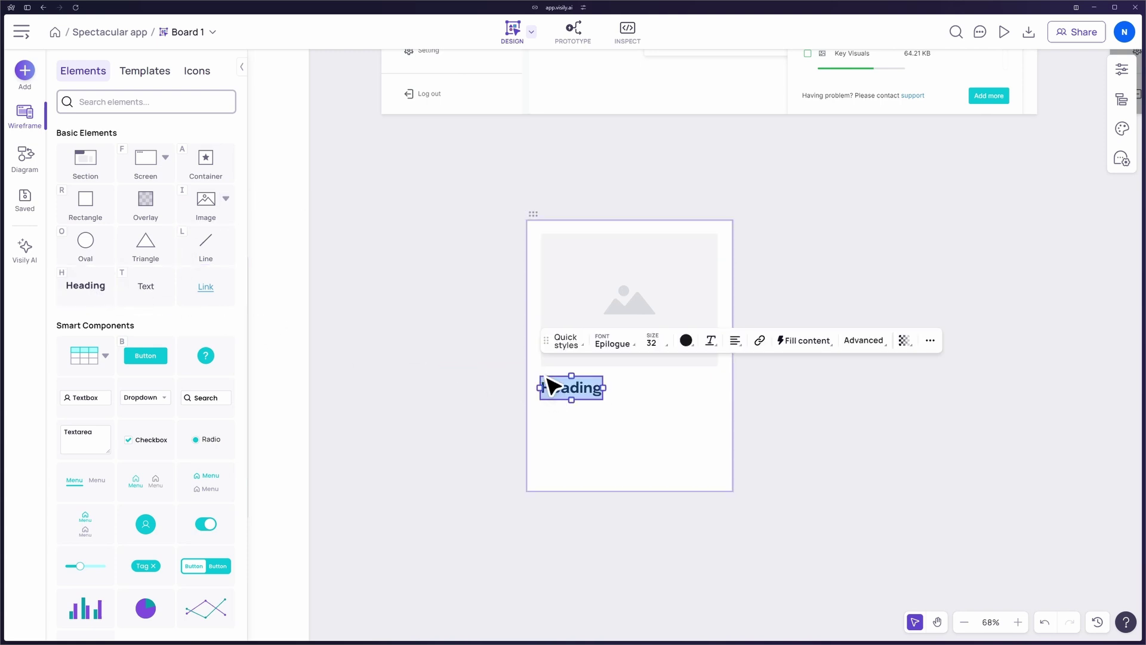
{"action": "left_click", "coordinate": [334, 353]}
Step: Add a lorem ipsum text block and a Button below the heading on the card
{"action": "left_click_drag", "start_coordinate": [154, 297], "coordinate": [826, 425]}
{"action": "scroll", "coordinate": [546, 411], "scroll_direction": "up", "scroll_amount": 3}
{"action": "left_click_drag", "start_coordinate": [667, 415], "coordinate": [674, 443]}
{"action": "left_click", "coordinate": [770, 362]}
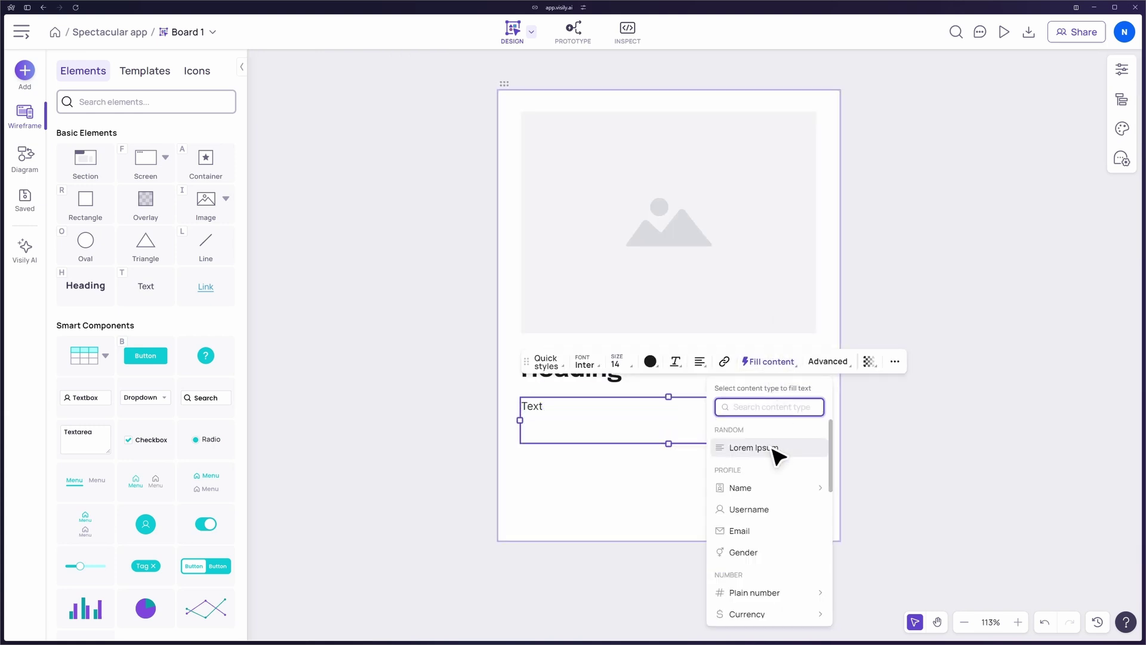
{"action": "left_click", "coordinate": [769, 446]}
{"action": "left_click", "coordinate": [897, 406]}
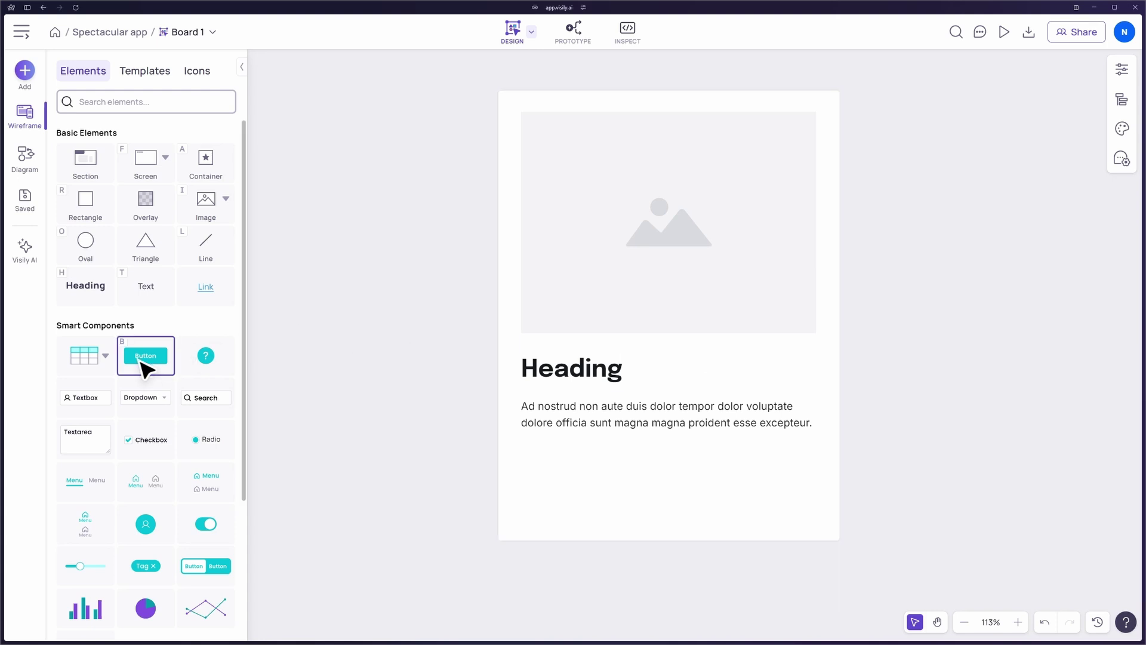
{"action": "left_click_drag", "start_coordinate": [141, 359], "coordinate": [530, 472]}
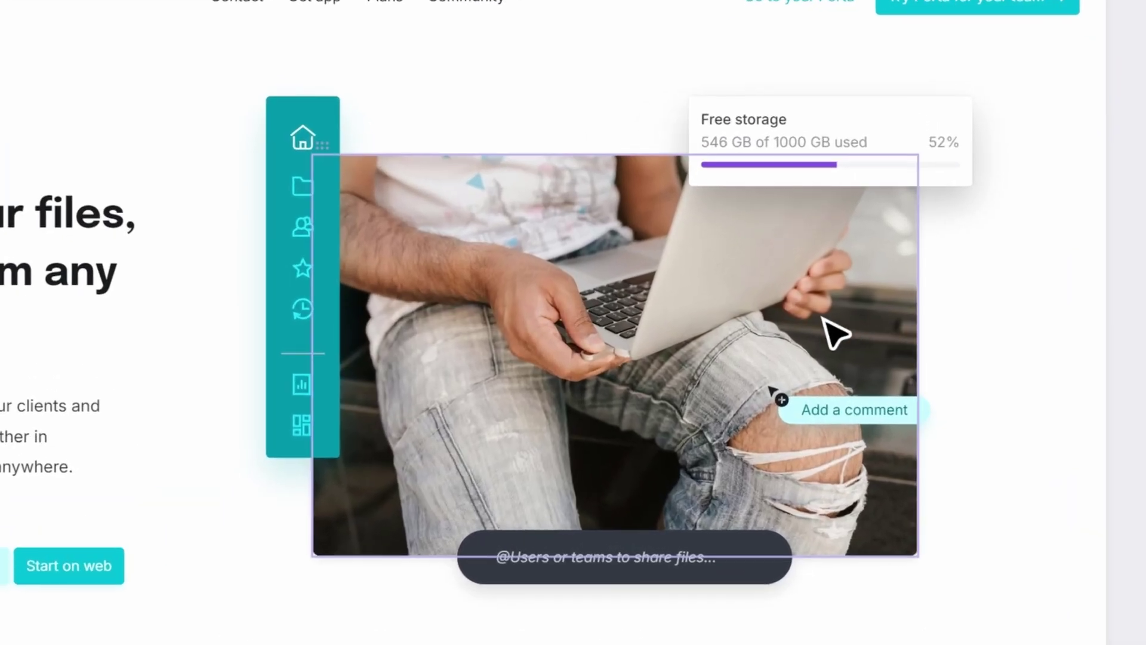
Step: Swap the laptop photo for a similar image of two men sharing a laptop on a bench
{"action": "left_click", "coordinate": [721, 313]}
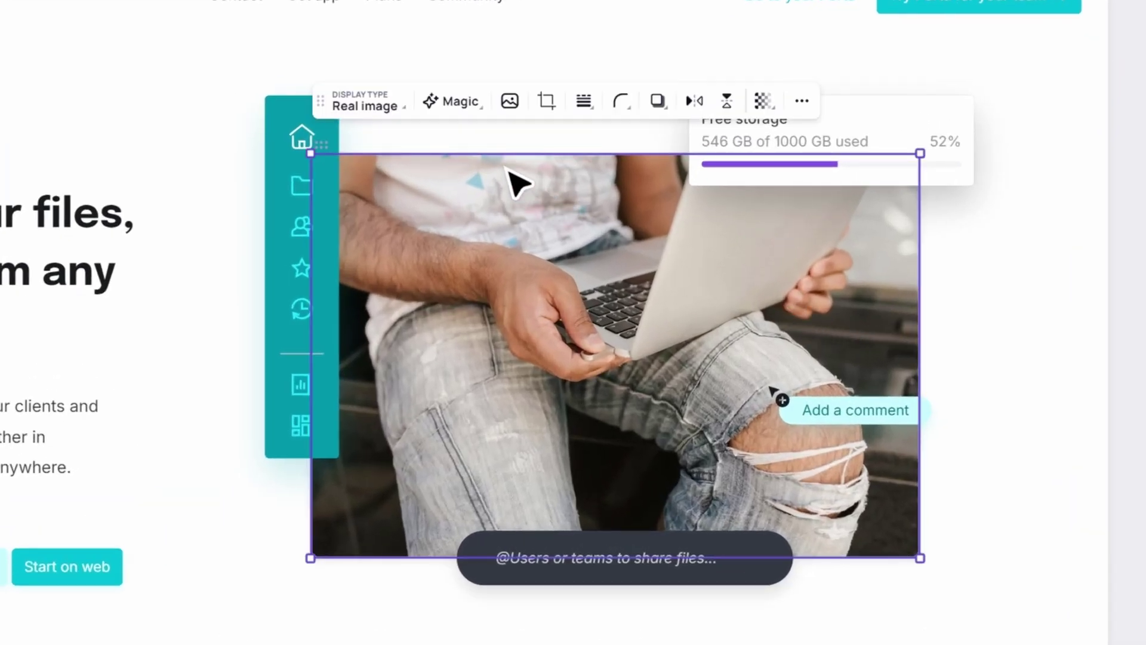
{"action": "left_click", "coordinate": [461, 104]}
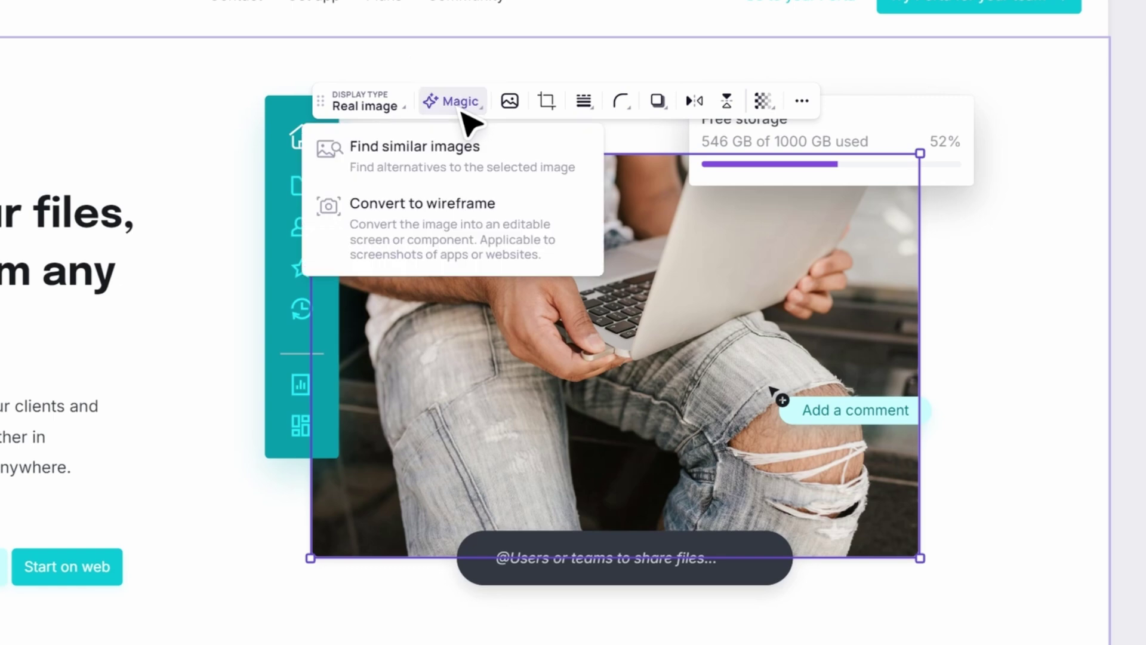
{"action": "left_click", "coordinate": [475, 177]}
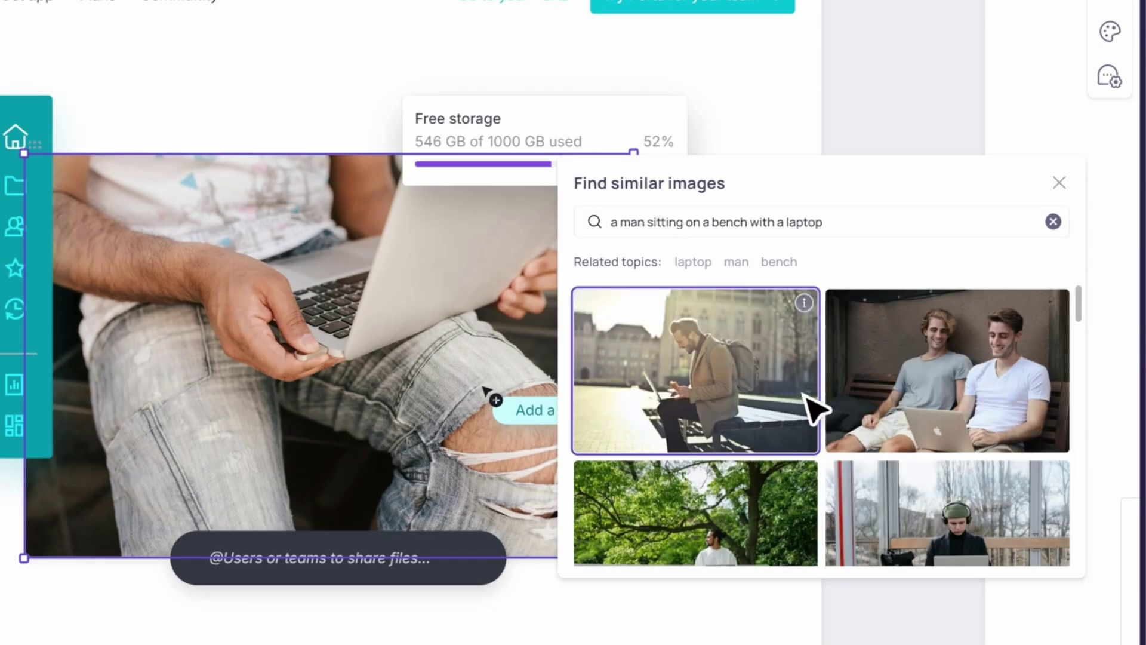
{"action": "left_click", "coordinate": [813, 407]}
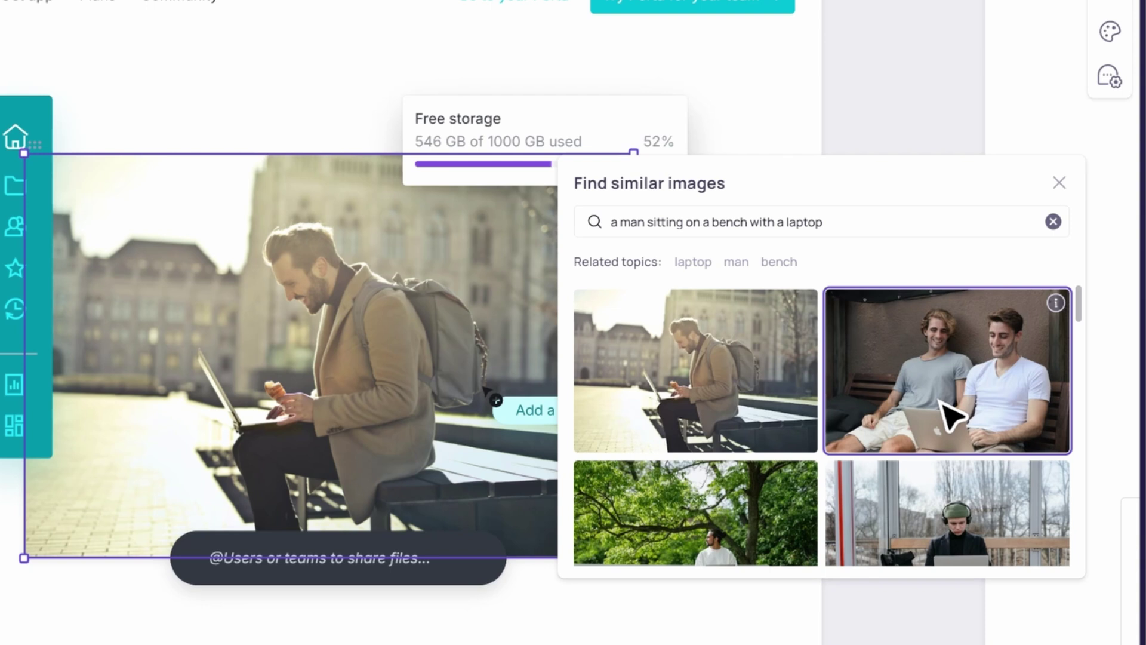
{"action": "left_click", "coordinate": [949, 417]}
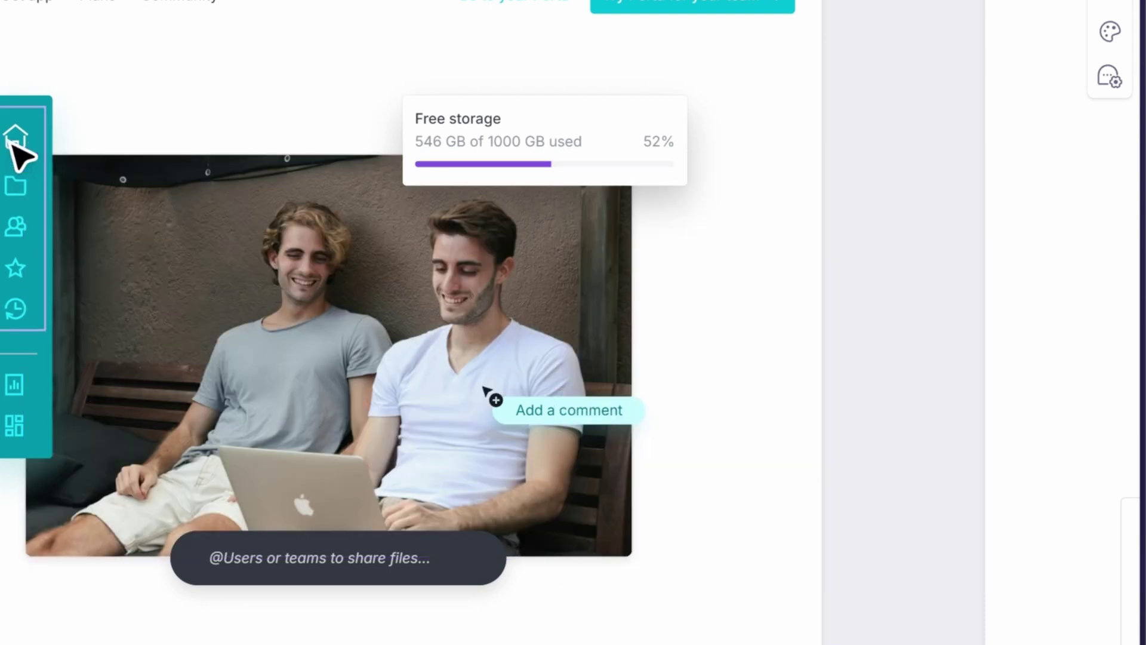
{"action": "left_click", "coordinate": [13, 143]}
{"action": "left_click", "coordinate": [214, 54]}
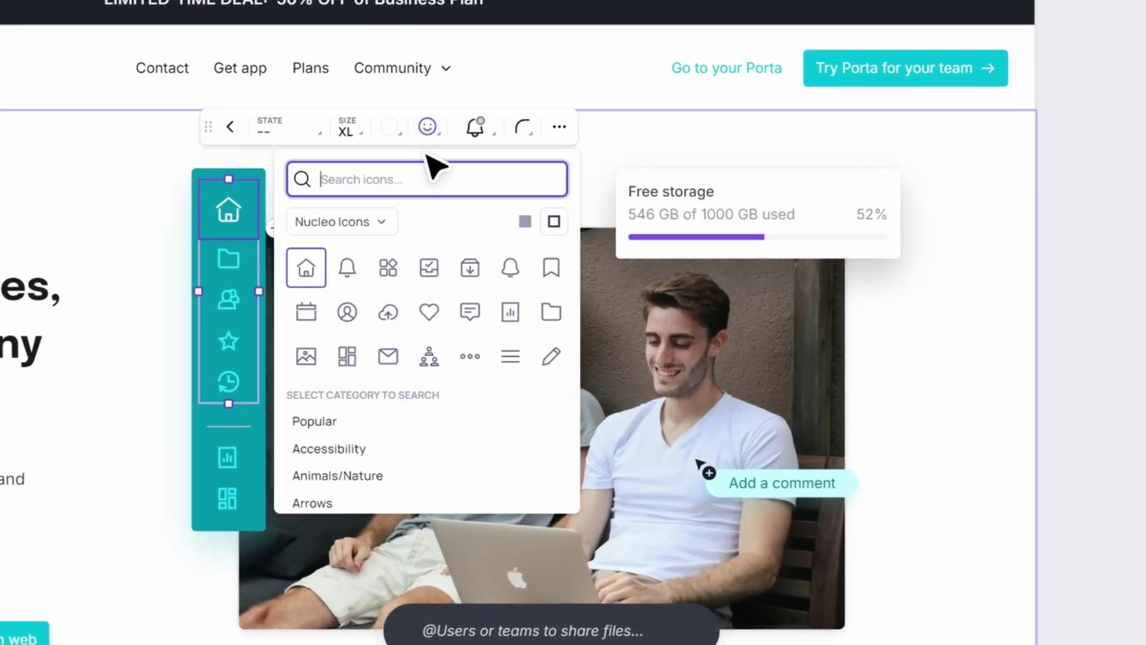
{"action": "left_click", "coordinate": [380, 222]}
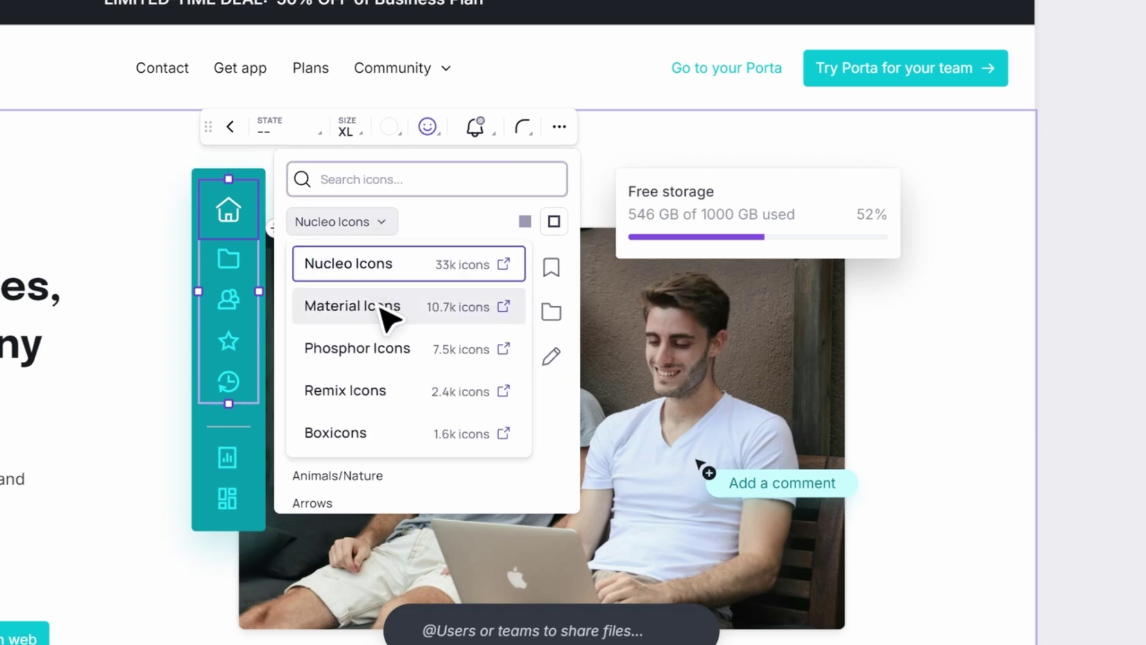
{"action": "mouse_move", "coordinate": [381, 306]}
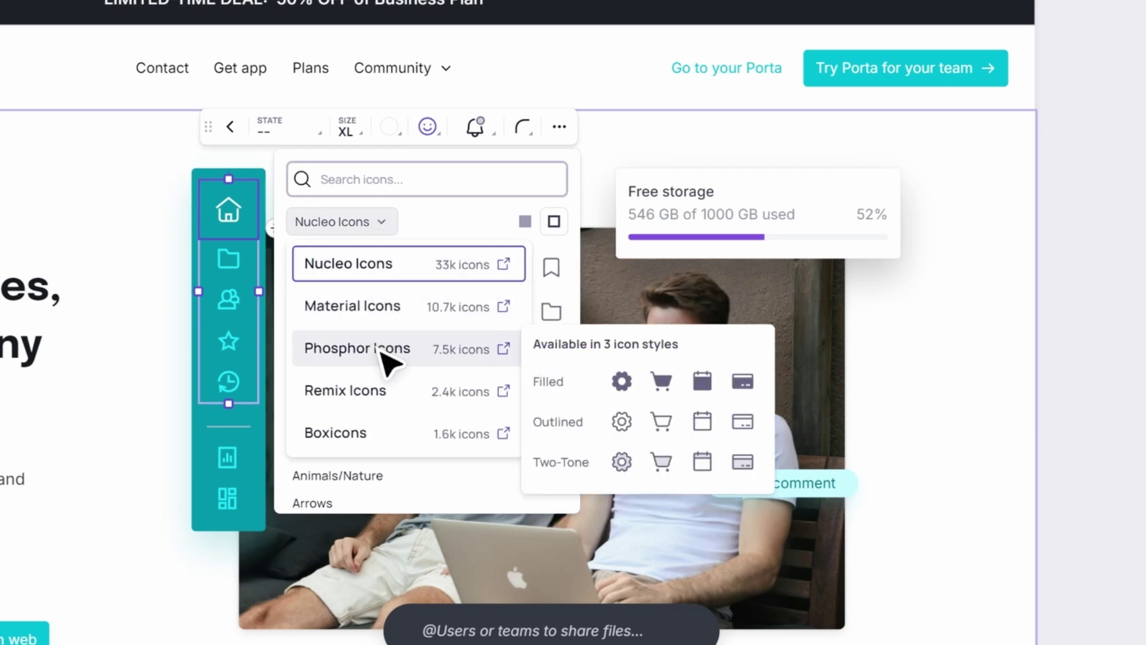
{"action": "mouse_move", "coordinate": [382, 398]}
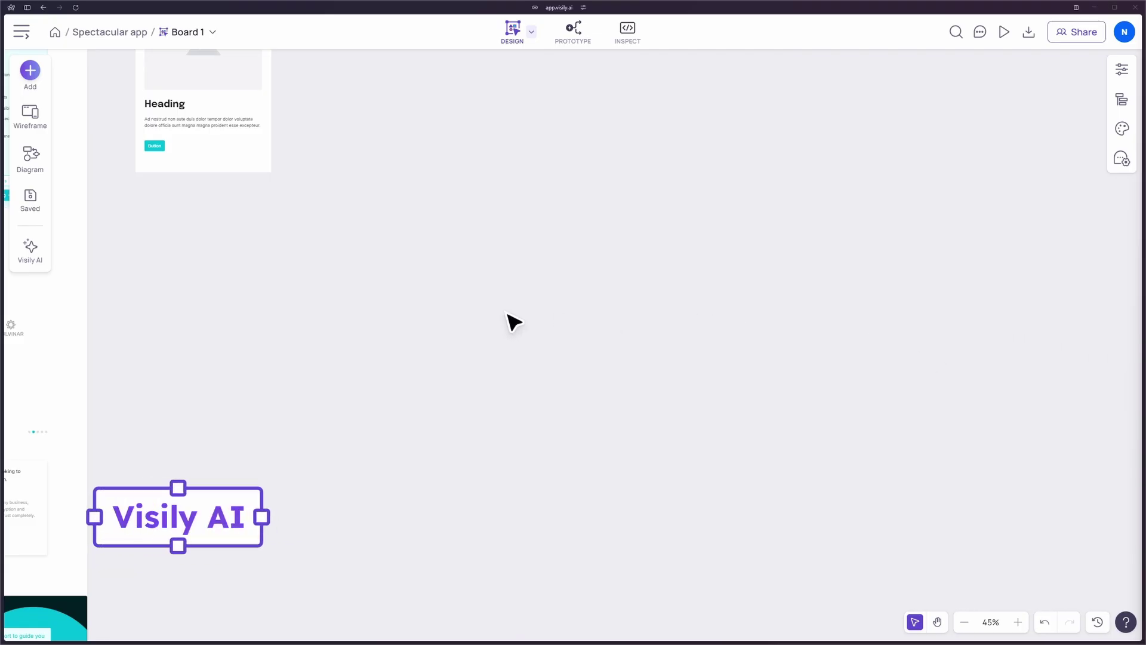
Step: Preview the Screenshot to Design, Text to Design and Text to Diagram tools in Visily AI
{"action": "left_click", "coordinate": [36, 261]}
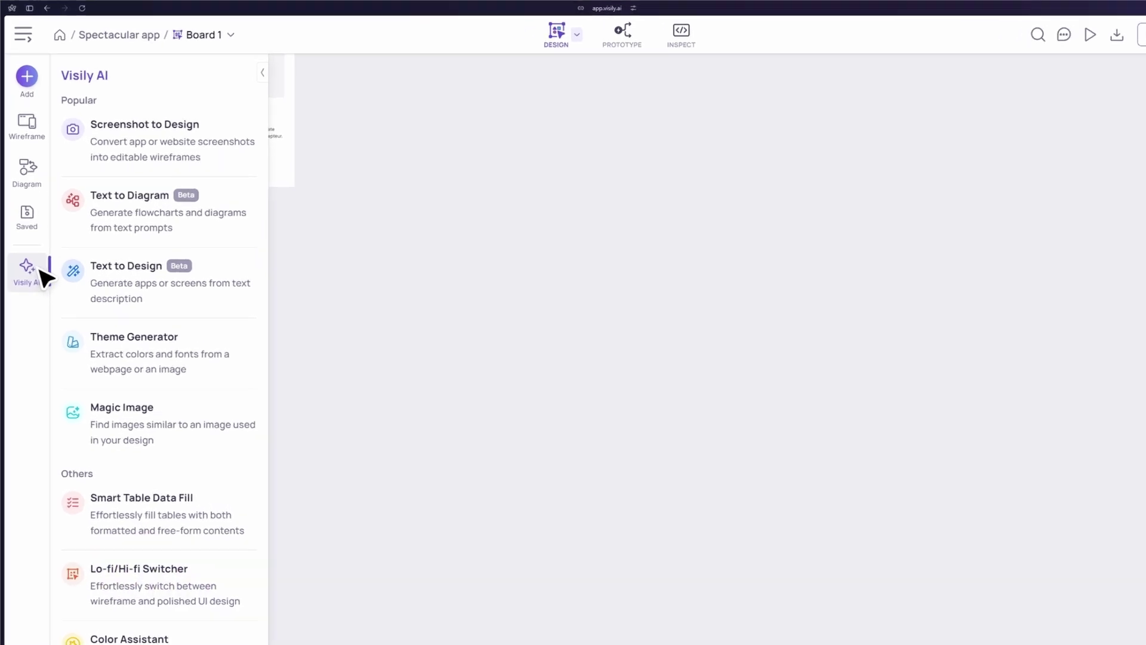
{"action": "mouse_move", "coordinate": [163, 155]}
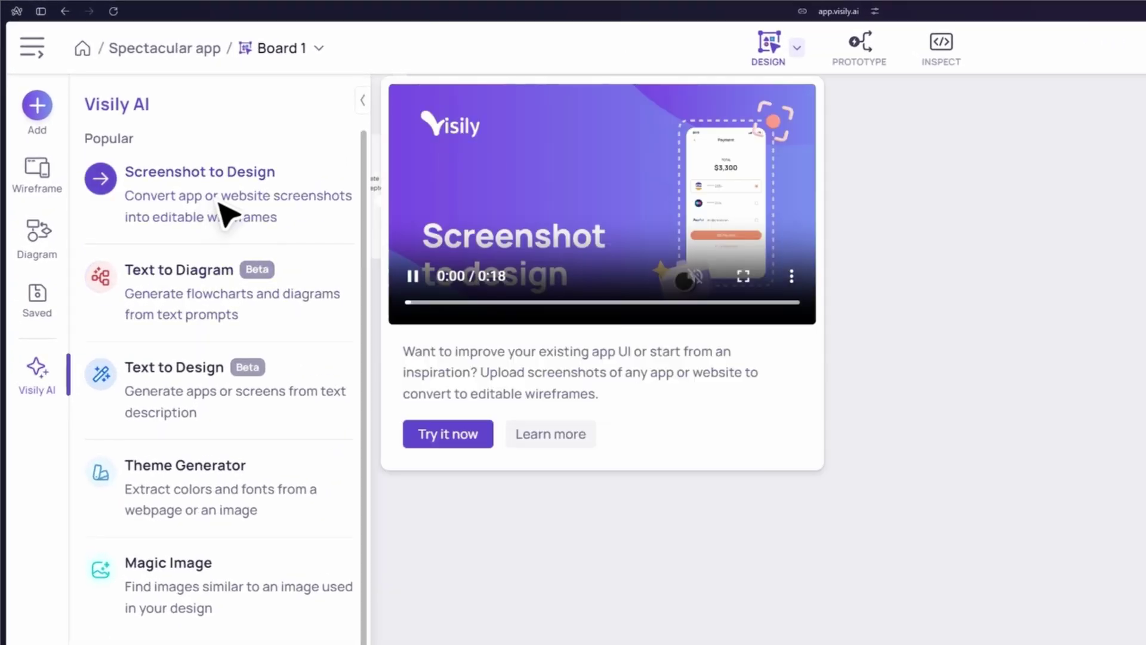
{"action": "mouse_move", "coordinate": [192, 373]}
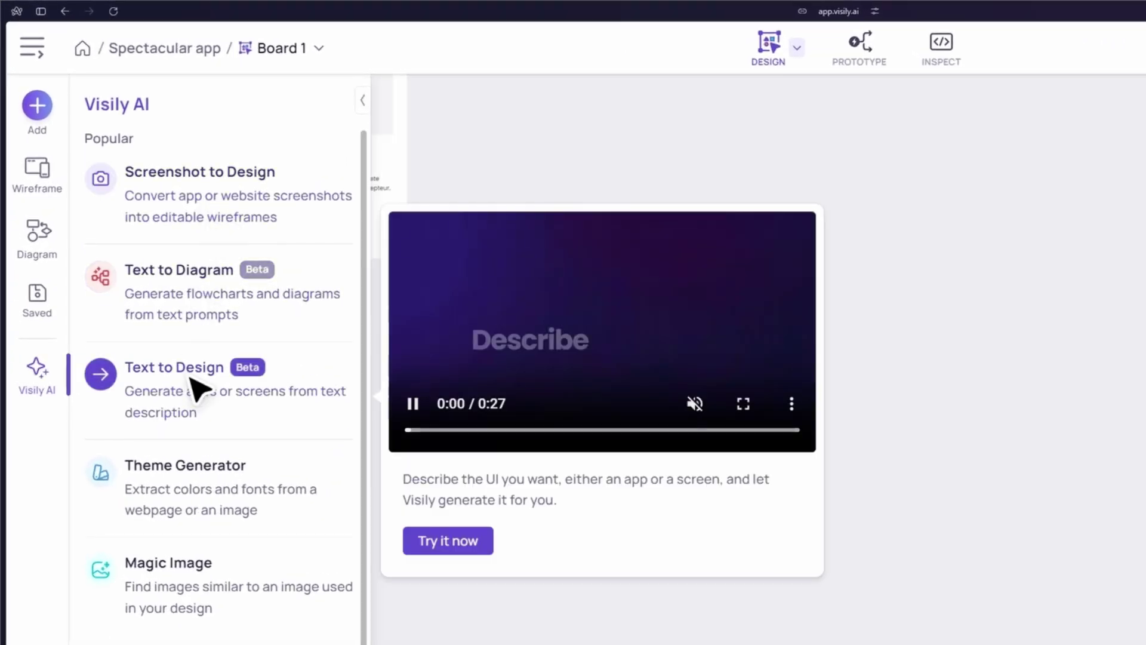
{"action": "mouse_move", "coordinate": [219, 322]}
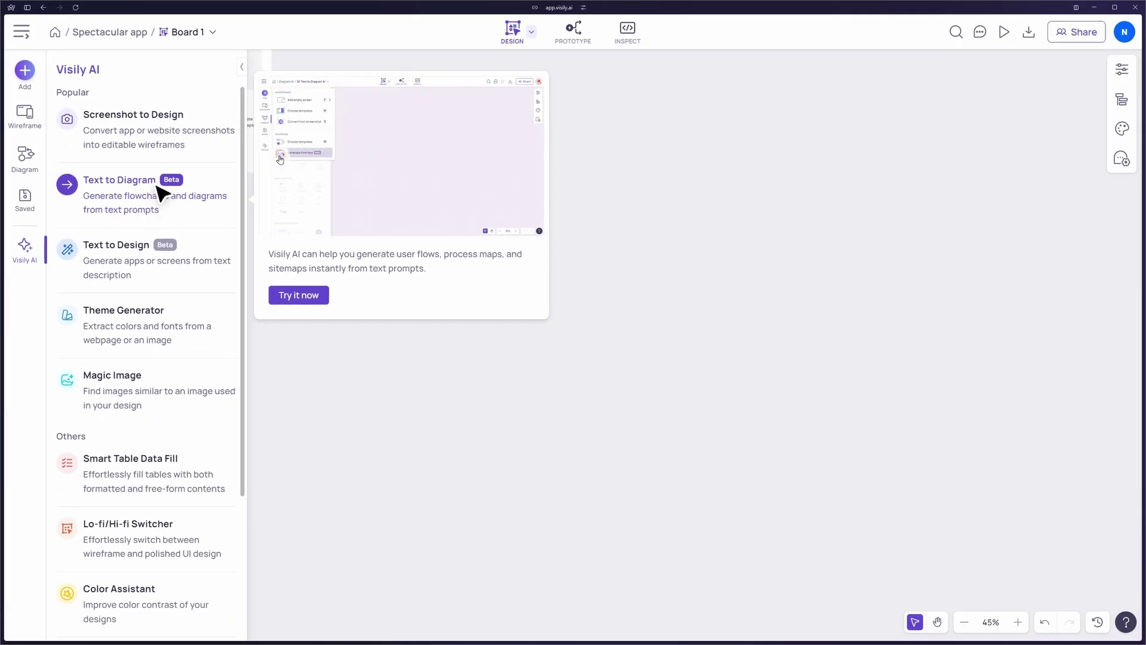
Step: Convert a sample web screenshot into a design and select its card and images
{"action": "left_click", "coordinate": [165, 146]}
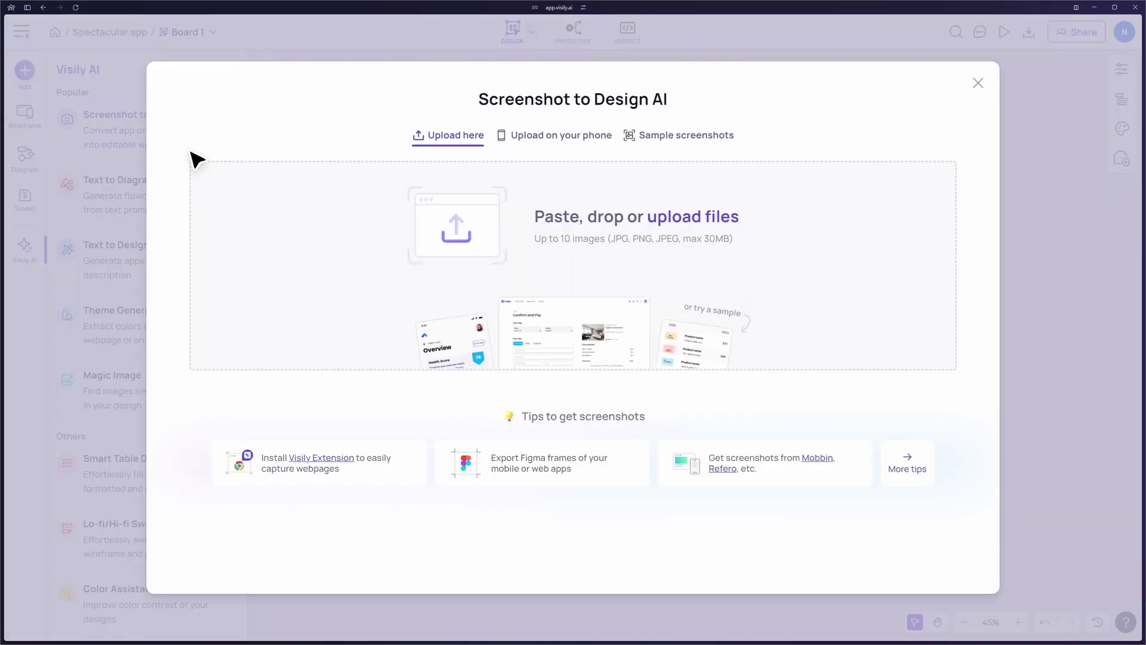
{"action": "left_click", "coordinate": [630, 143]}
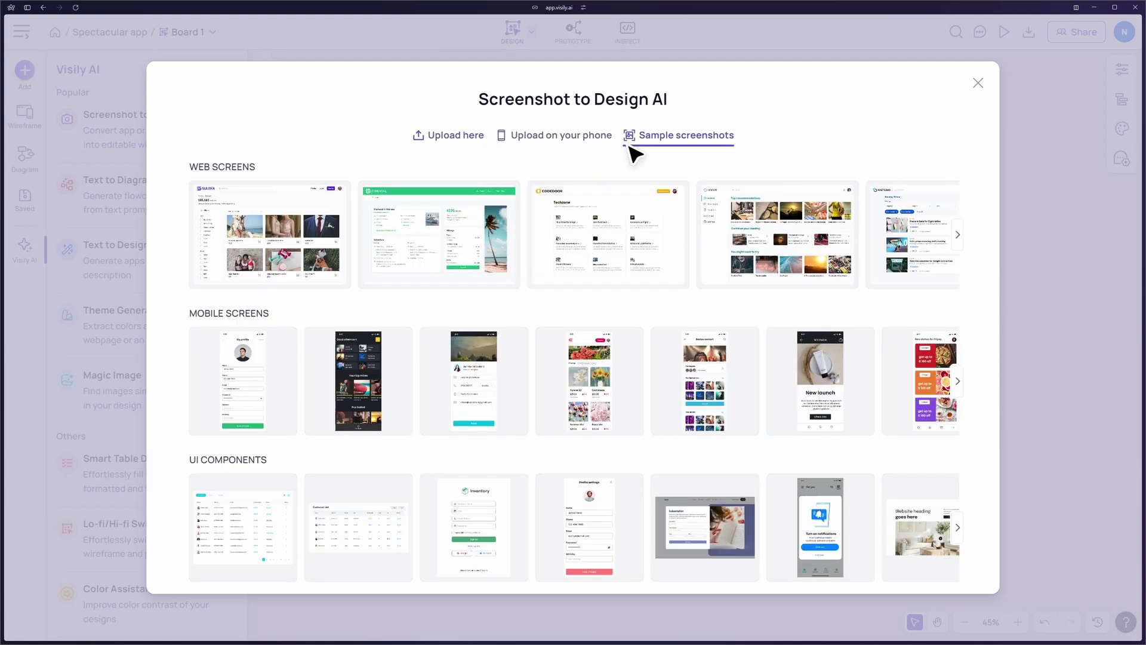
{"action": "left_click", "coordinate": [468, 239]}
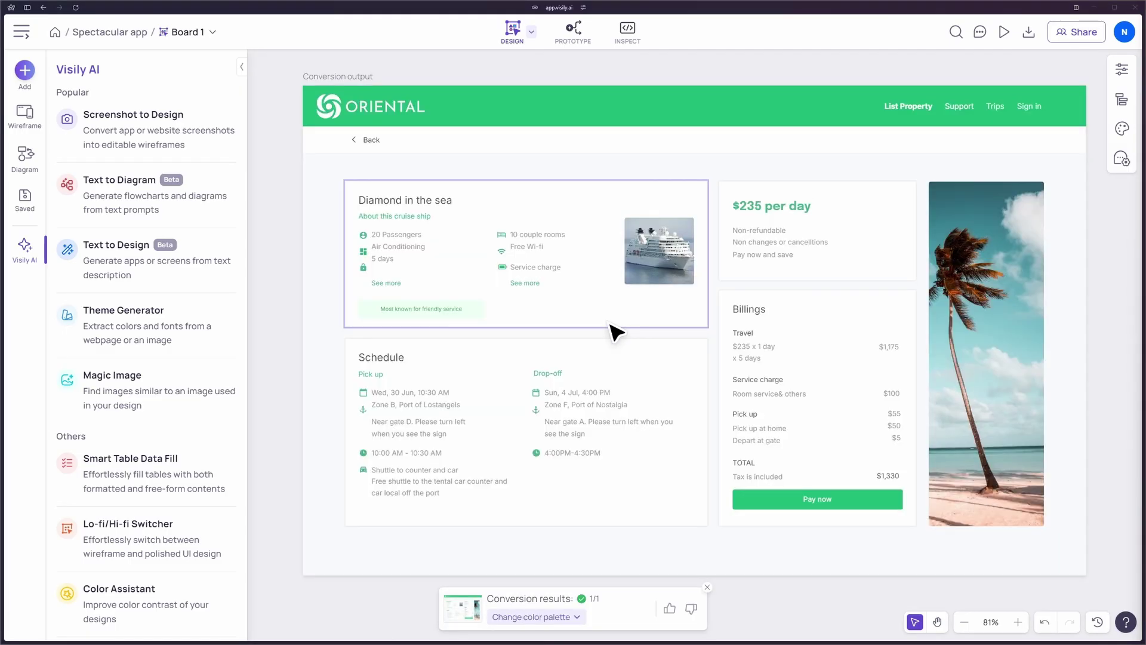
{"action": "left_click", "coordinate": [620, 326]}
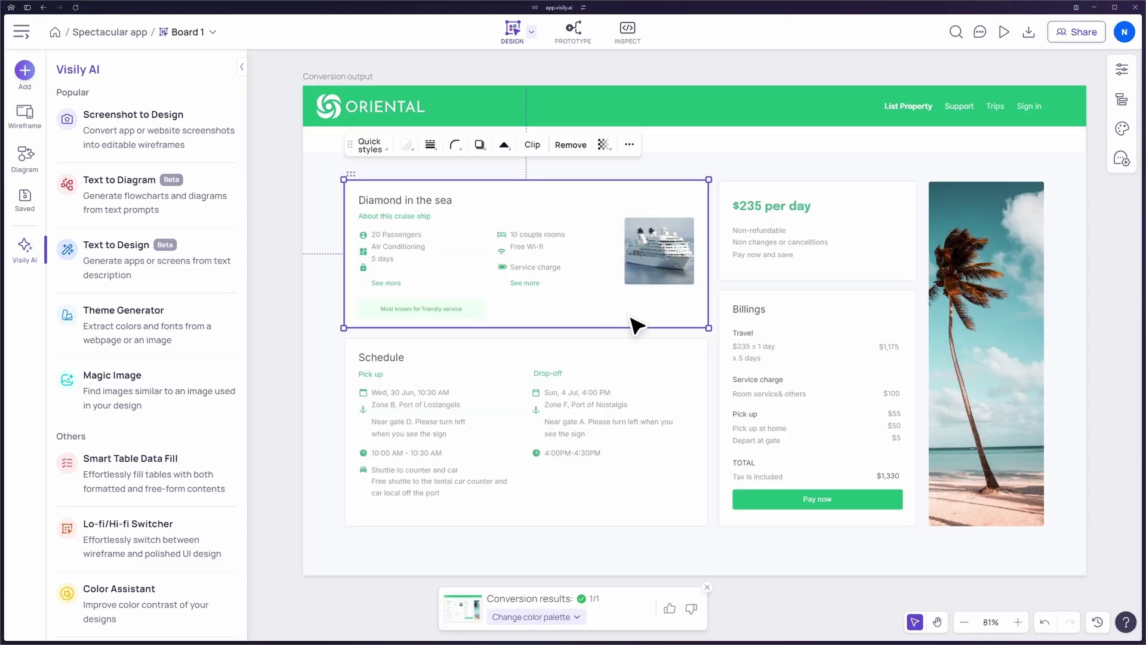
{"action": "left_click", "coordinate": [677, 288]}
{"action": "left_click", "coordinate": [967, 265]}
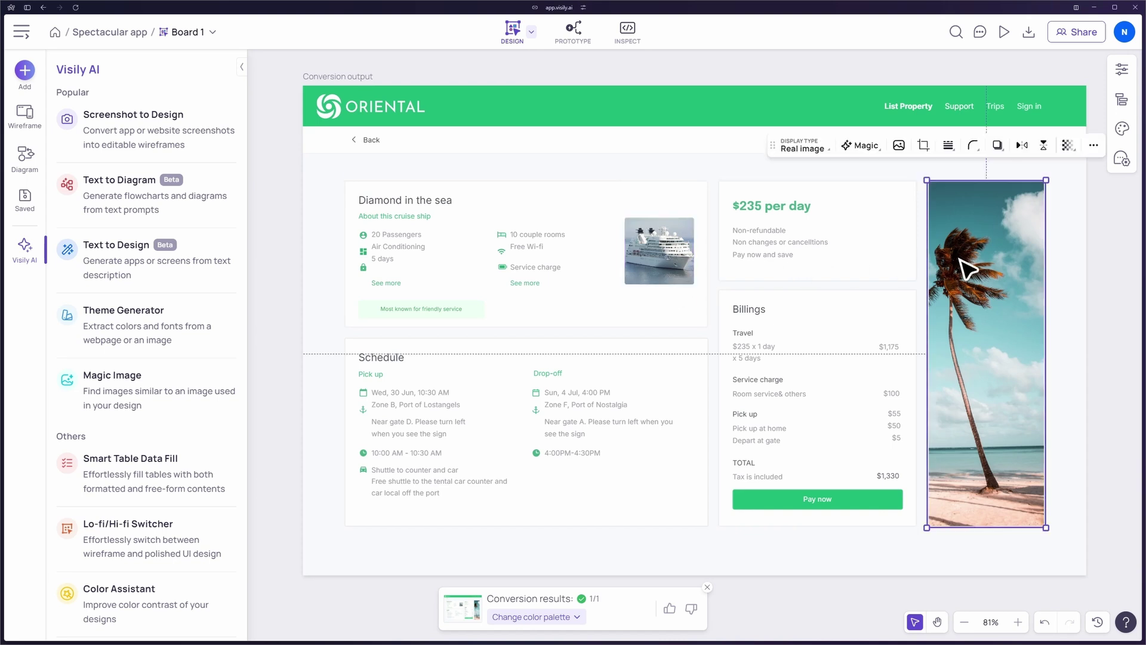
Step: Generate a design from the prompt 'A home screen of a news app' with Text to Design
{"action": "left_click", "coordinate": [234, 273]}
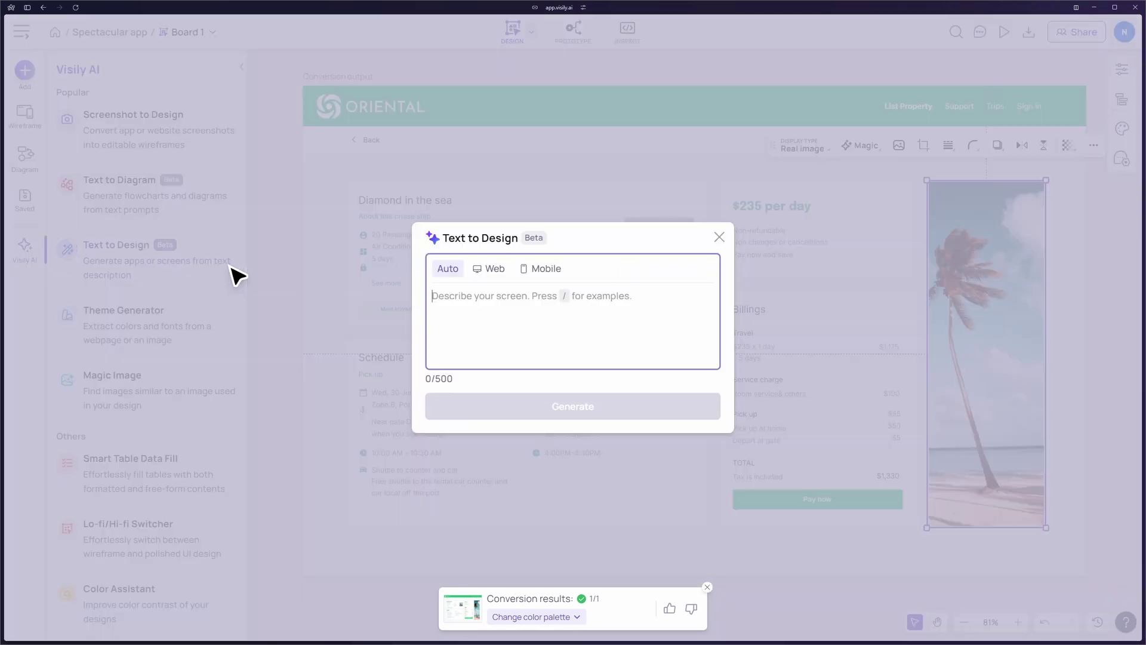
{"action": "type", "text": "A home screen of a news app"}
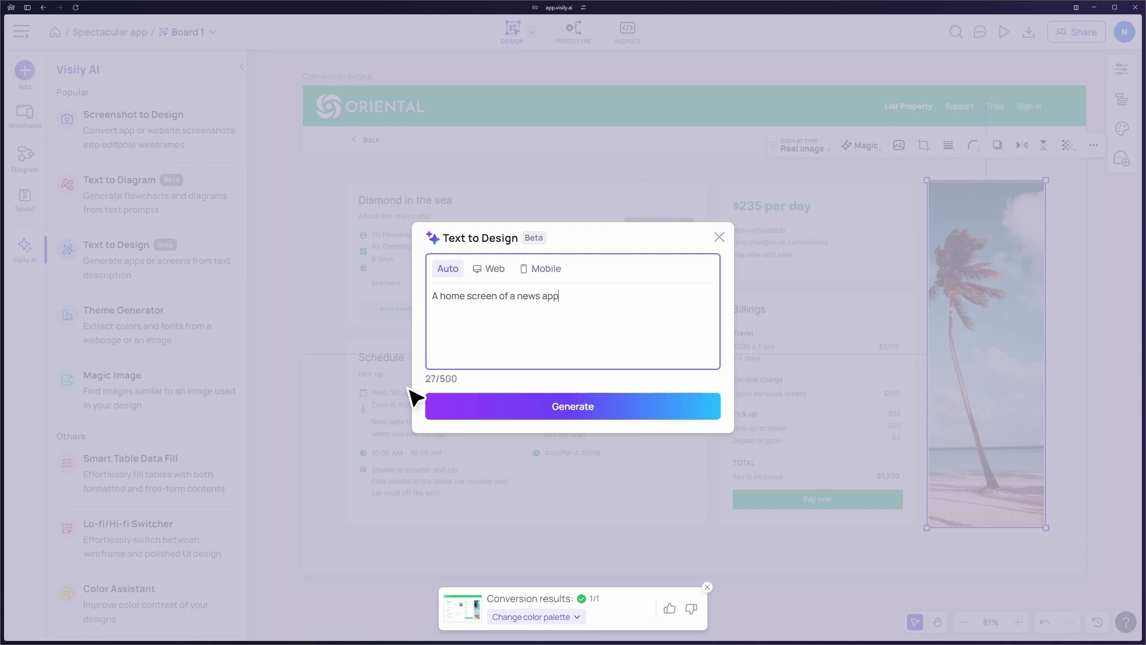
{"action": "left_click", "coordinate": [509, 408]}
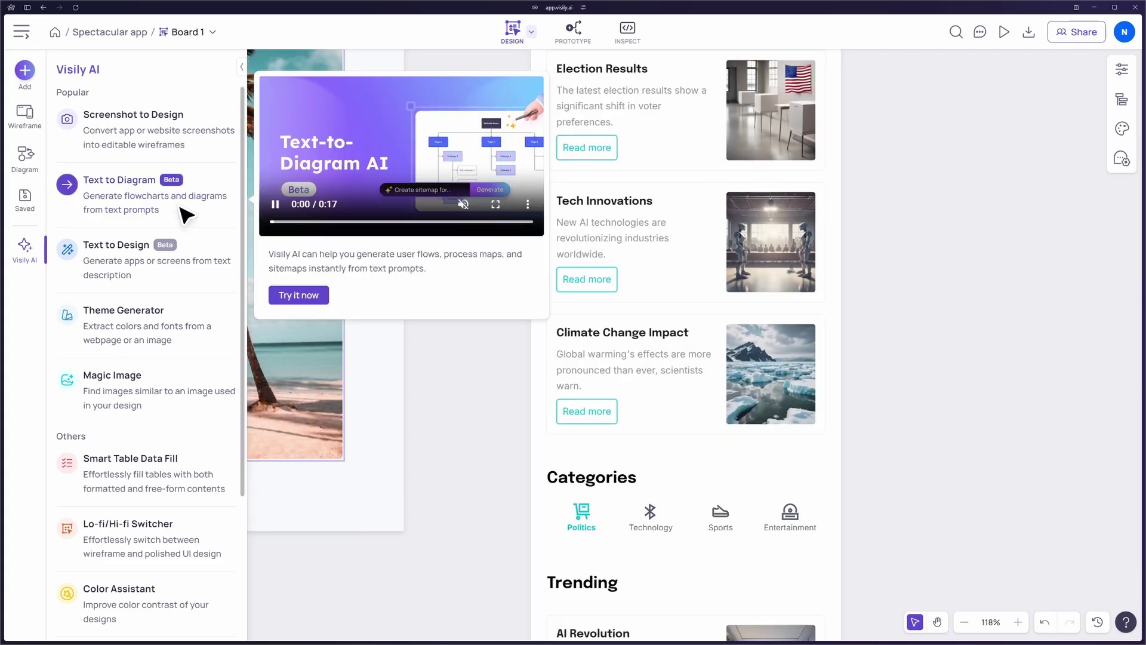
Step: Generate a sitemap diagram from the prompt 'site map for tech news site' and pan across it
{"action": "left_click", "coordinate": [187, 214]}
{"action": "type", "text": "site map for tech news site"}
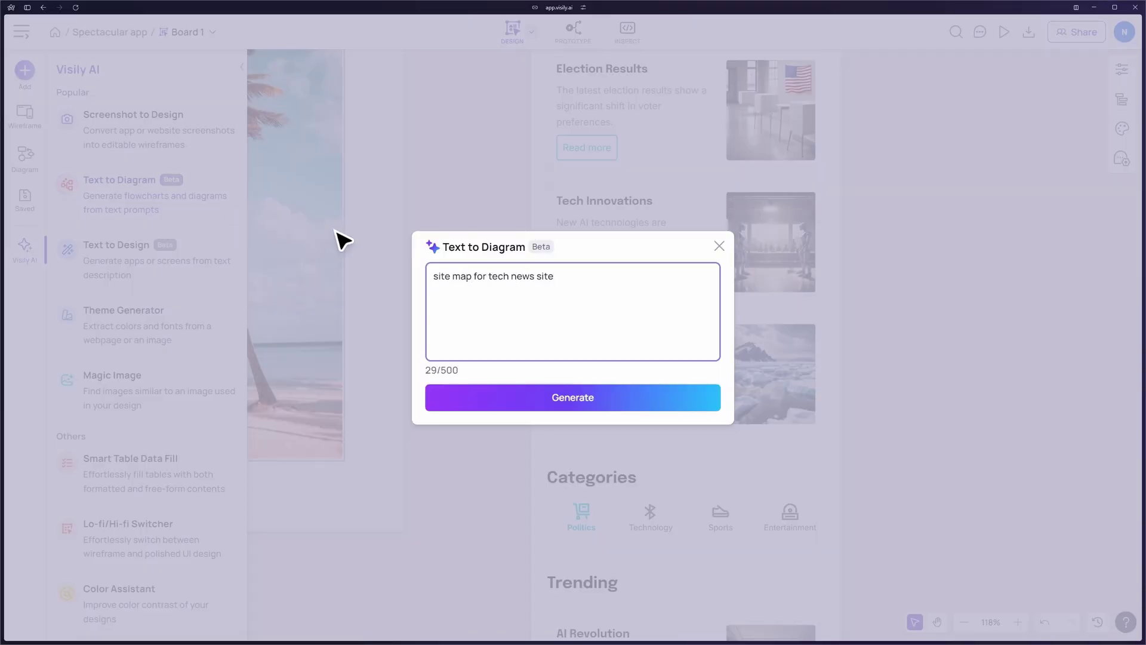
{"action": "left_click", "coordinate": [617, 403]}
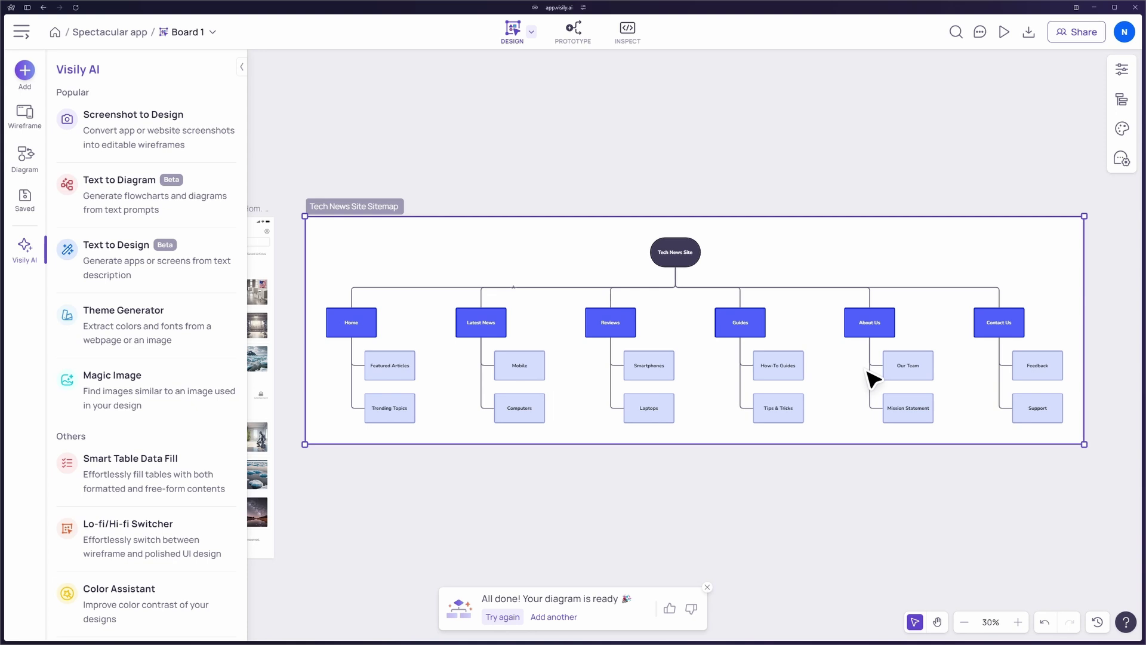
{"action": "scroll", "coordinate": [873, 377], "scroll_direction": "up", "scroll_amount": 3}
{"action": "key", "text": "h"}
{"action": "left_click_drag", "start_coordinate": [757, 376], "coordinate": [596, 368]}
{"action": "key", "text": "v"}
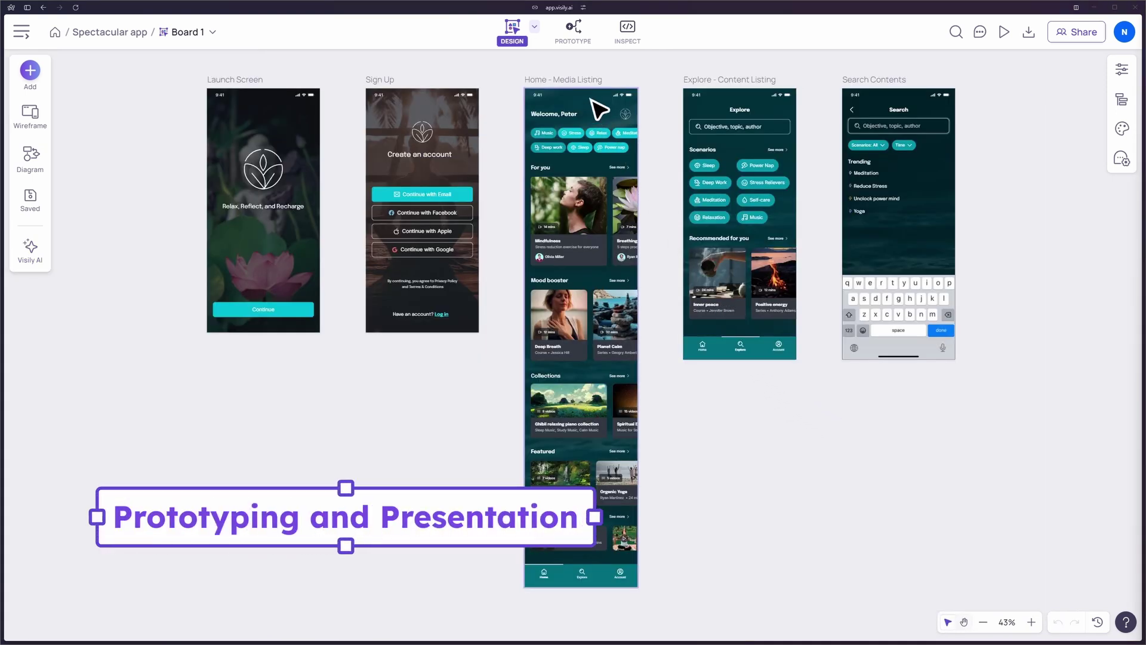
Step: Link Continue to Sign Up, Continue with Email to Home, and Explore tab to Explore, then present
{"action": "left_click", "coordinate": [575, 42]}
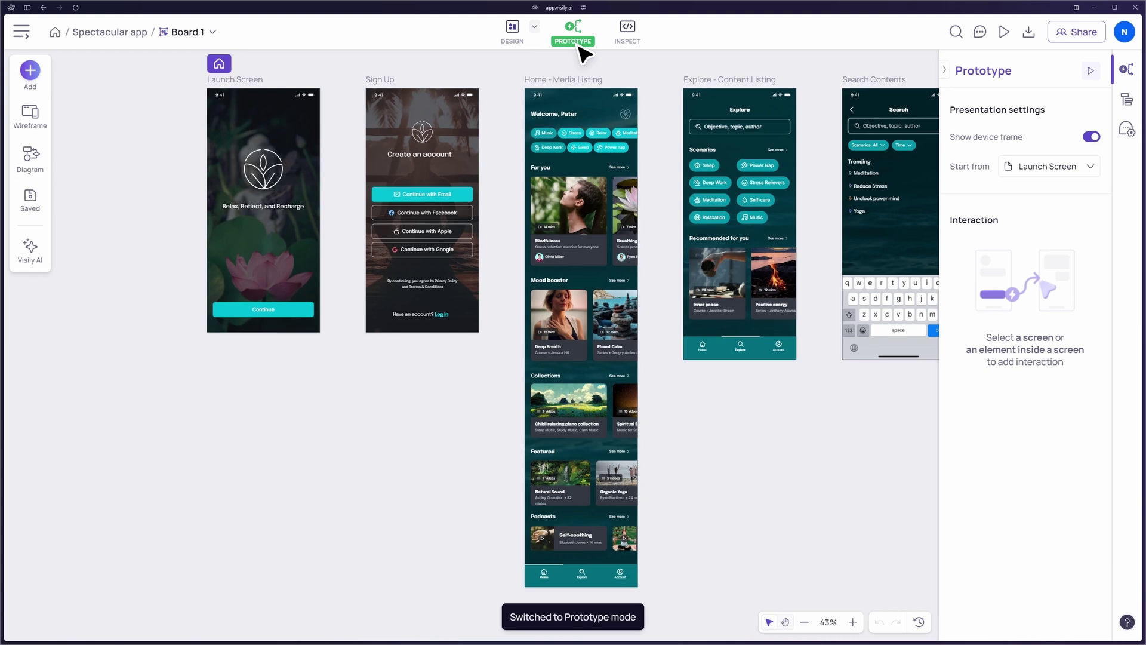
{"action": "left_click", "coordinate": [1124, 71]}
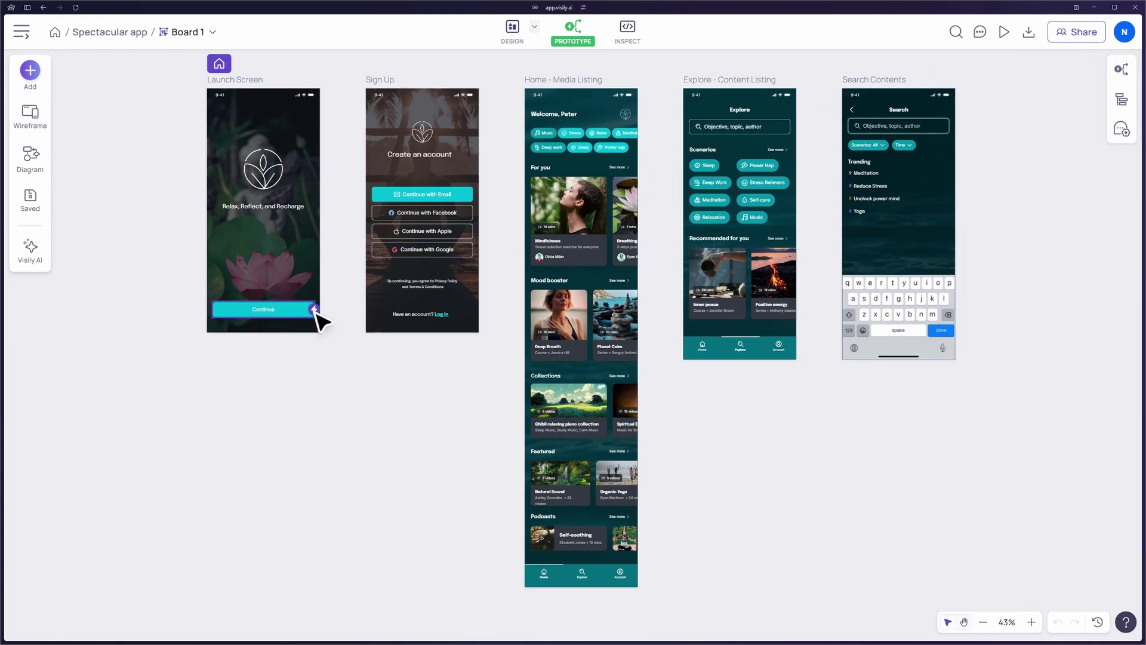
{"action": "left_click_drag", "start_coordinate": [370, 262], "coordinate": [478, 203]}
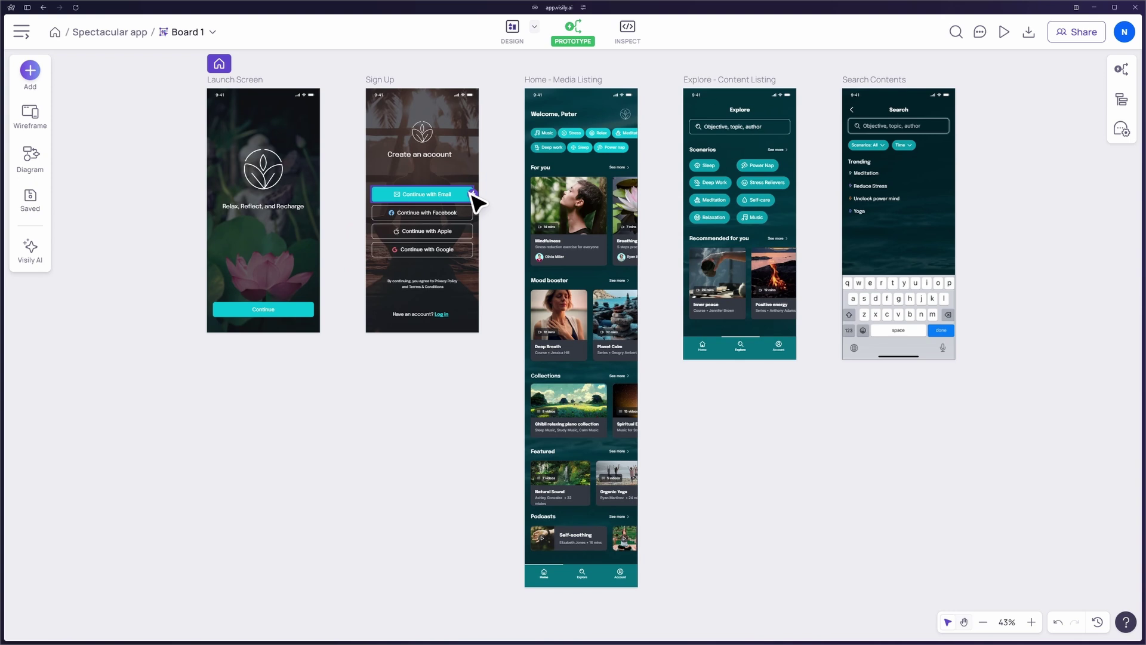
{"action": "left_click_drag", "start_coordinate": [509, 303], "coordinate": [527, 327]}
{"action": "left_click_drag", "start_coordinate": [615, 574], "coordinate": [738, 299]}
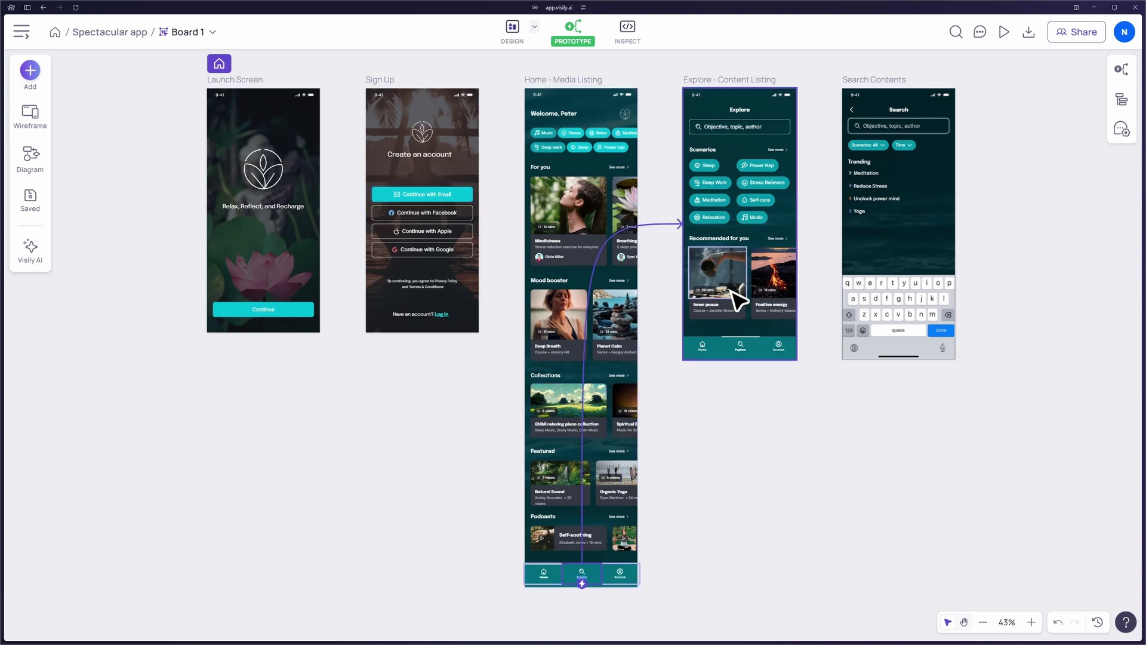
{"action": "left_click", "coordinate": [1004, 32]}
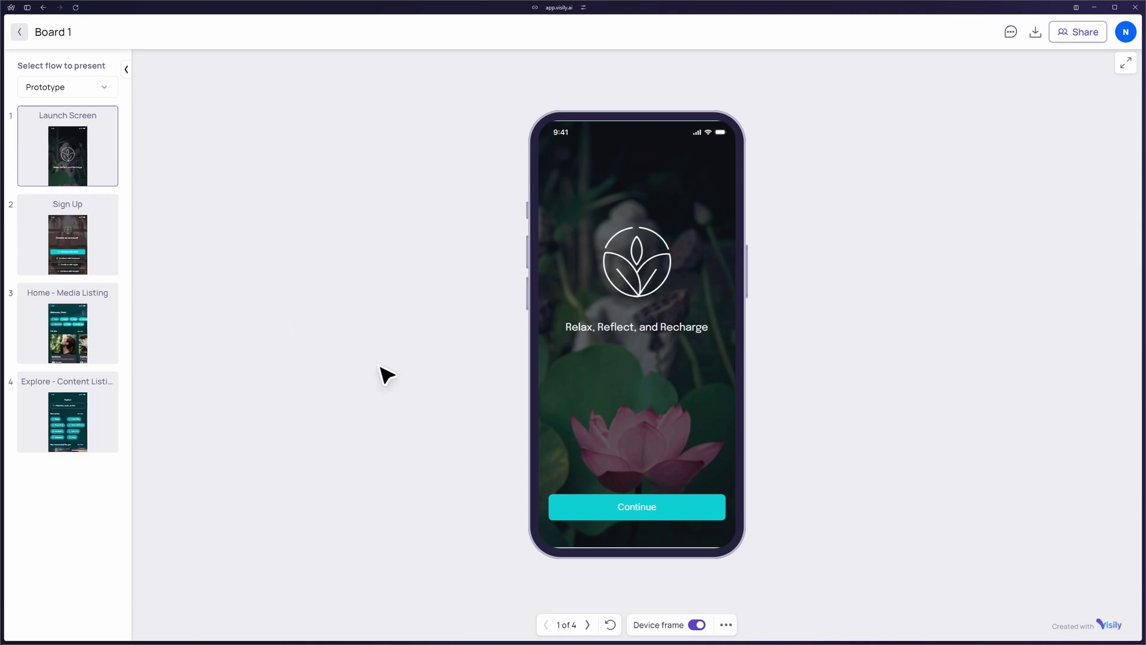
Step: Play the prototype from Sign Up through Home to the Explore screen
{"action": "left_click", "coordinate": [619, 510]}
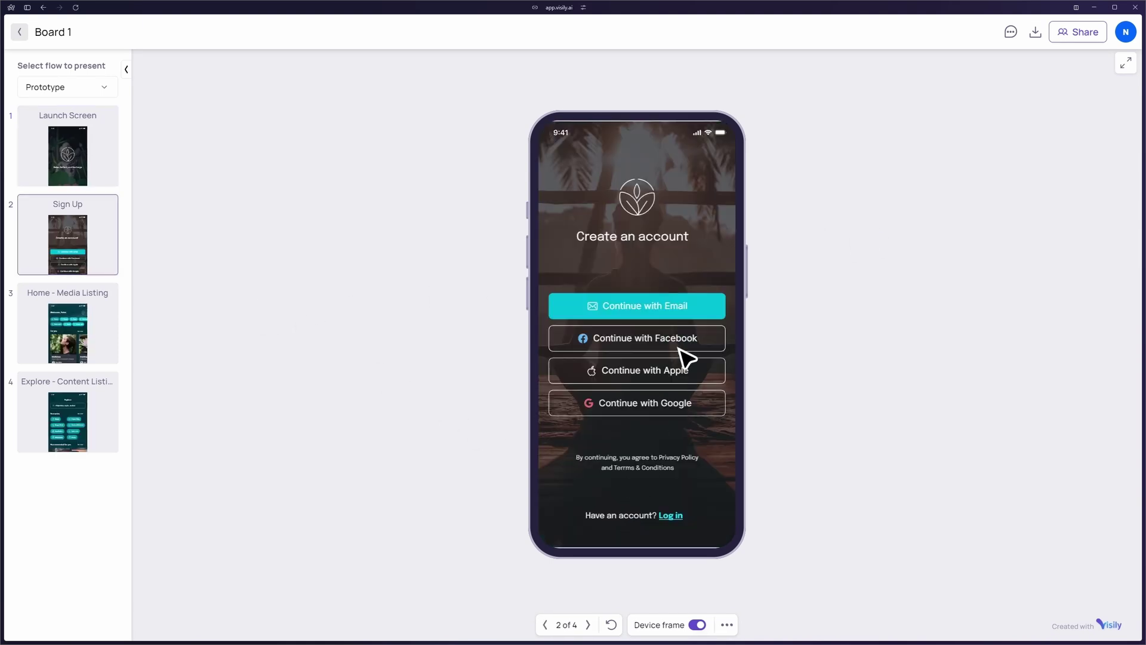
{"action": "left_click", "coordinate": [691, 311]}
{"action": "scroll", "coordinate": [675, 409], "scroll_direction": "down", "scroll_amount": 8}
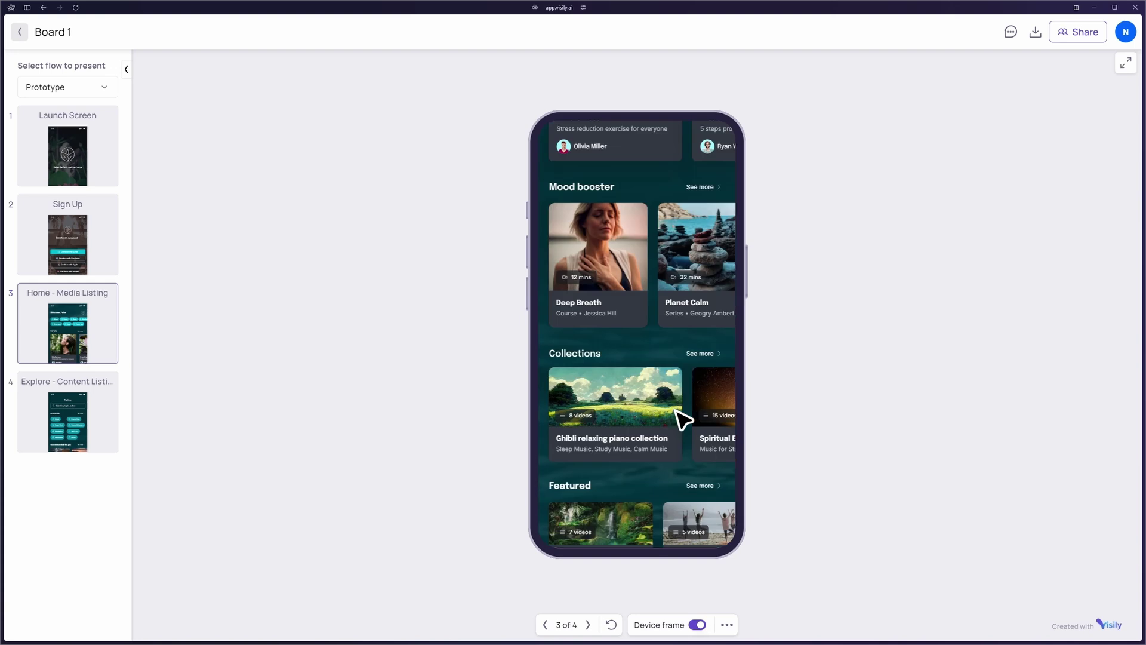
{"action": "left_click", "coordinate": [642, 533]}
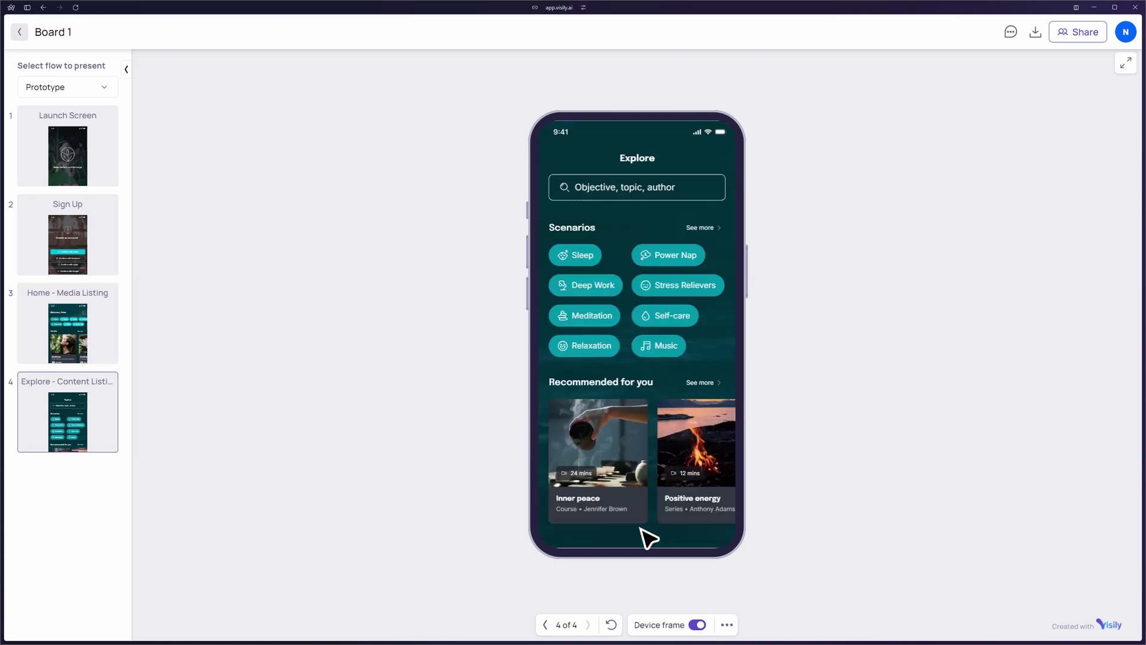
Step: Back in the design, copy the Explore - Content Listing board from its more-actions menu
{"action": "left_click", "coordinate": [21, 32]}
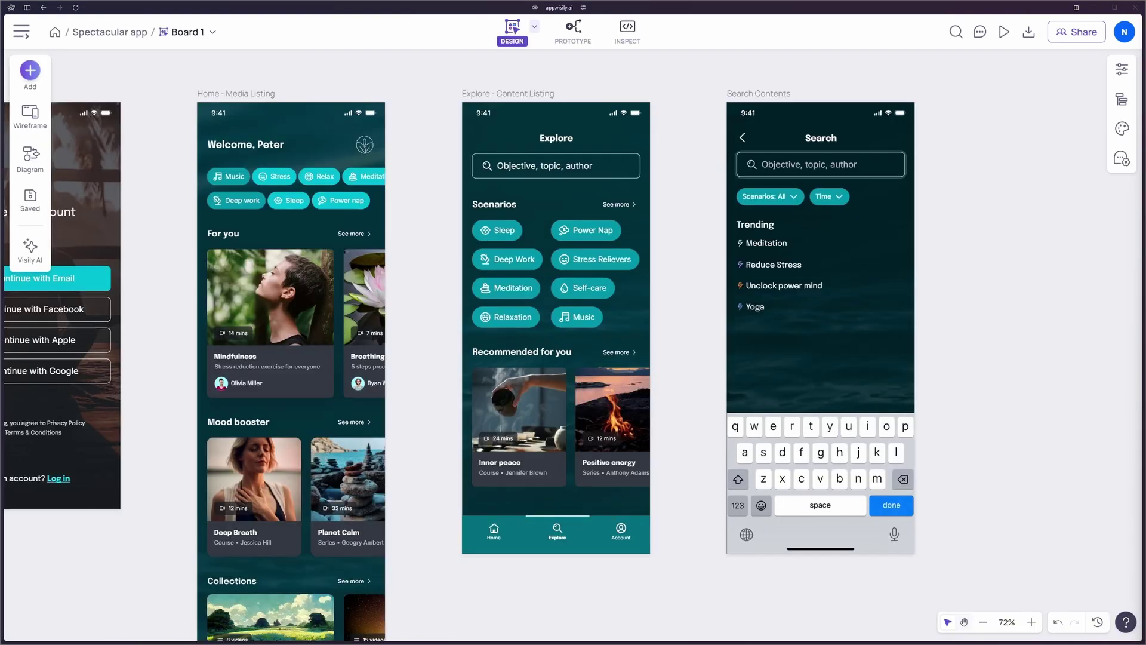
{"action": "left_click", "coordinate": [569, 106]}
{"action": "left_click", "coordinate": [664, 70]}
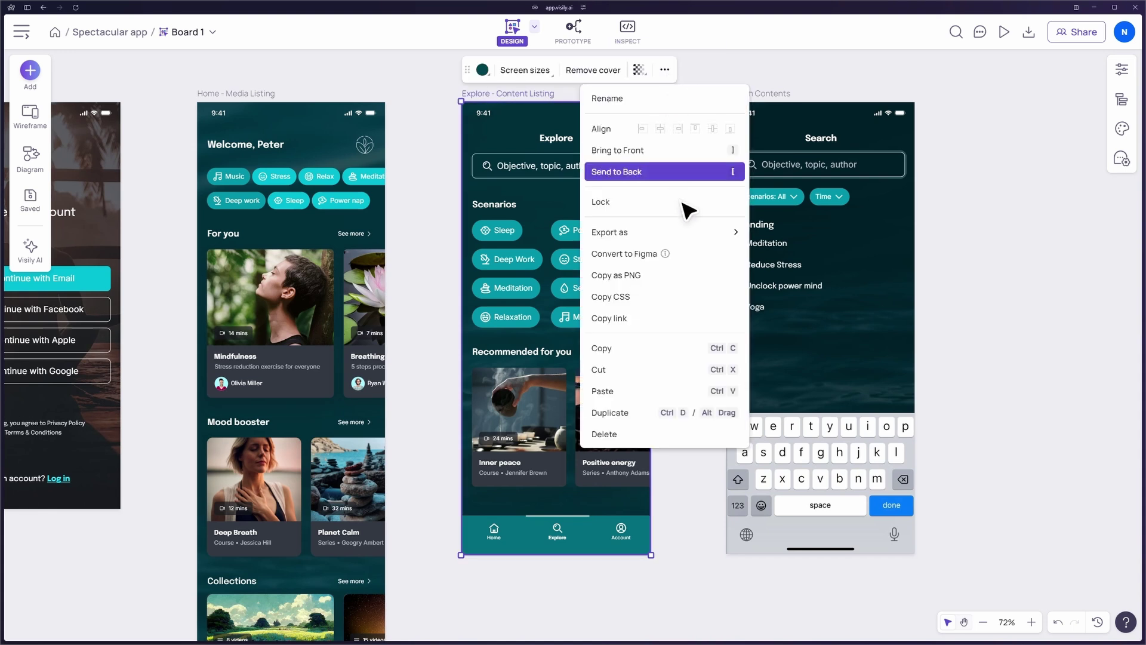
{"action": "left_click", "coordinate": [602, 348]}
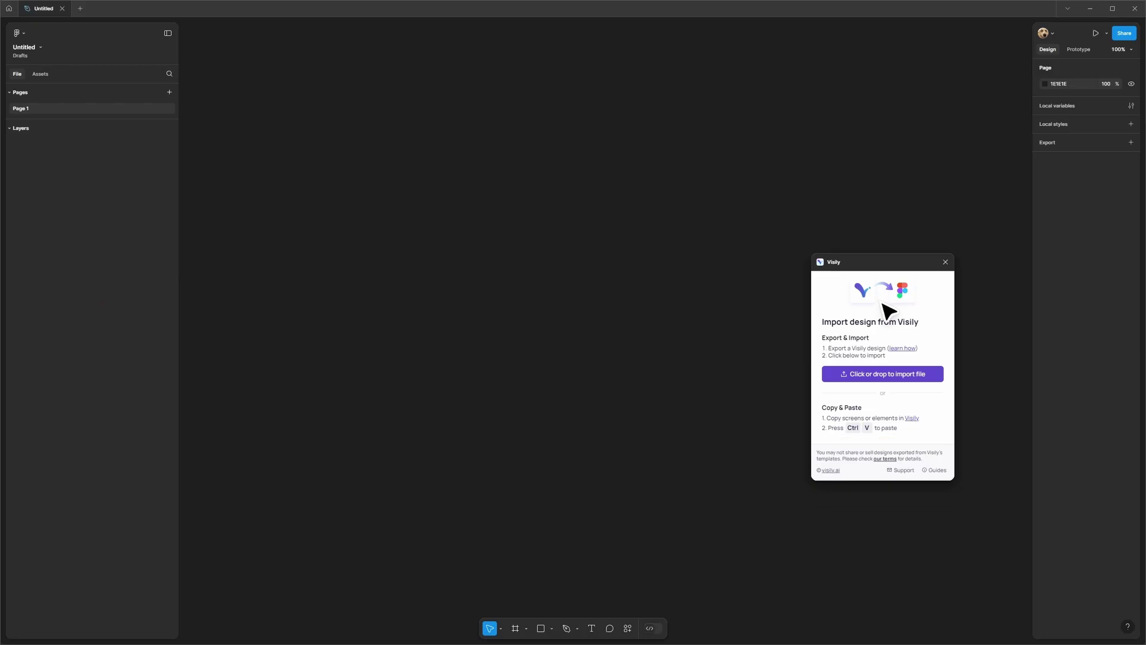
Step: Paste the Explore board into Figma and select its Self-care tag
{"action": "key", "text": "ctrl+v"}
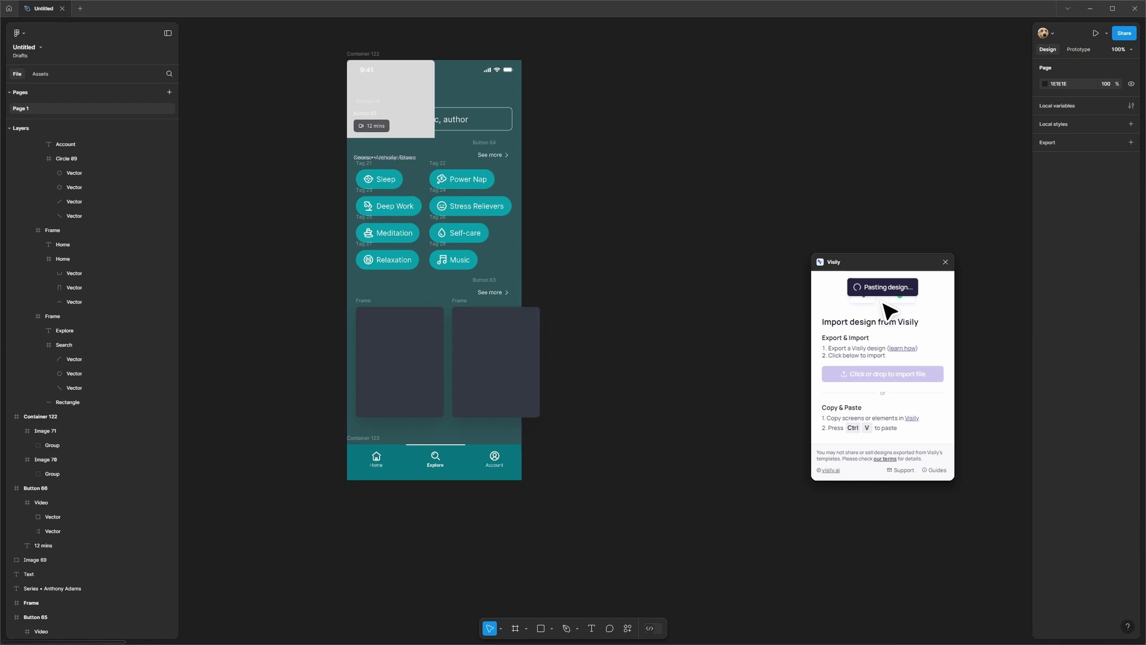
{"action": "left_click", "coordinate": [727, 296]}
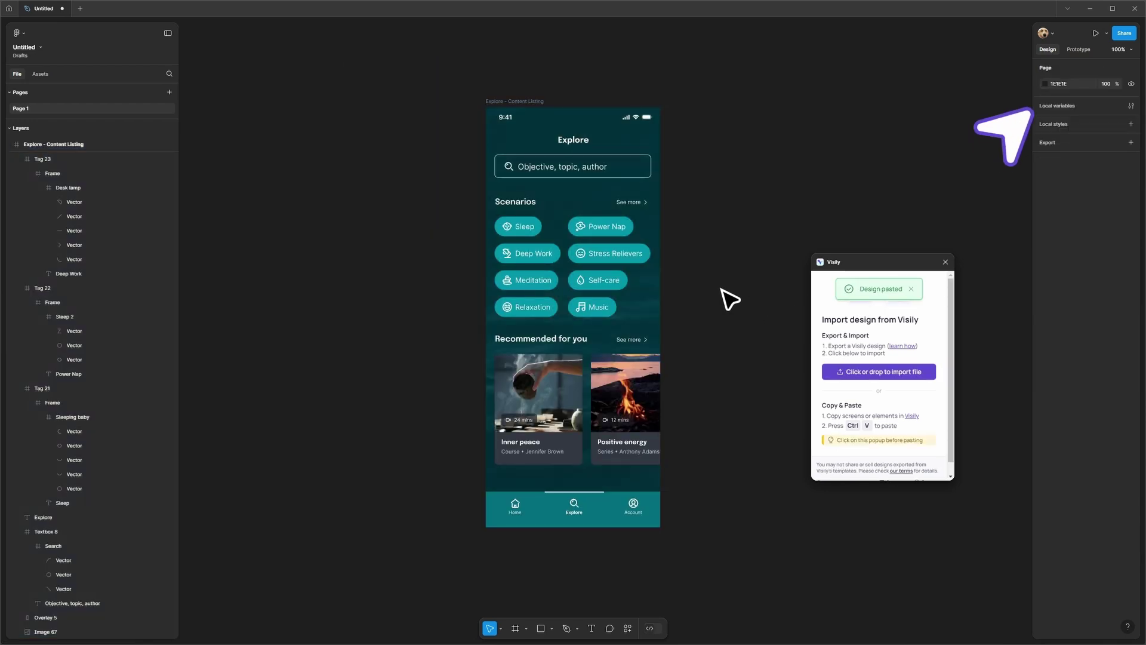
{"action": "left_click", "coordinate": [601, 289]}
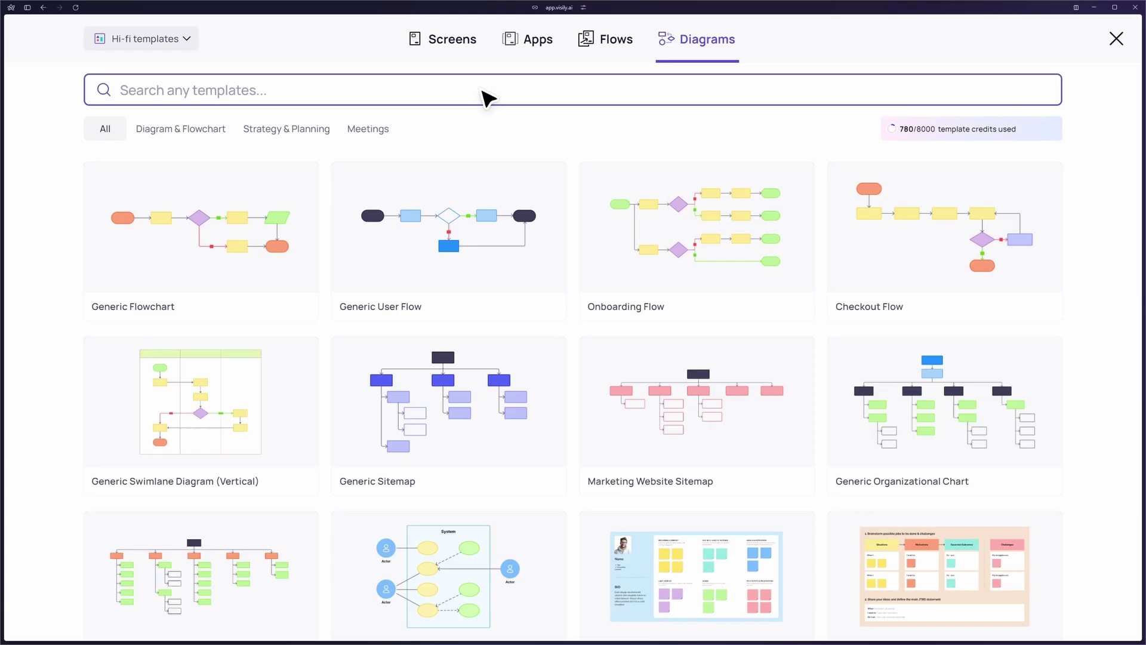
Step: Browse the screen, flow and diagram template categories
{"action": "left_click", "coordinate": [442, 38]}
{"action": "left_click", "coordinate": [606, 39]}
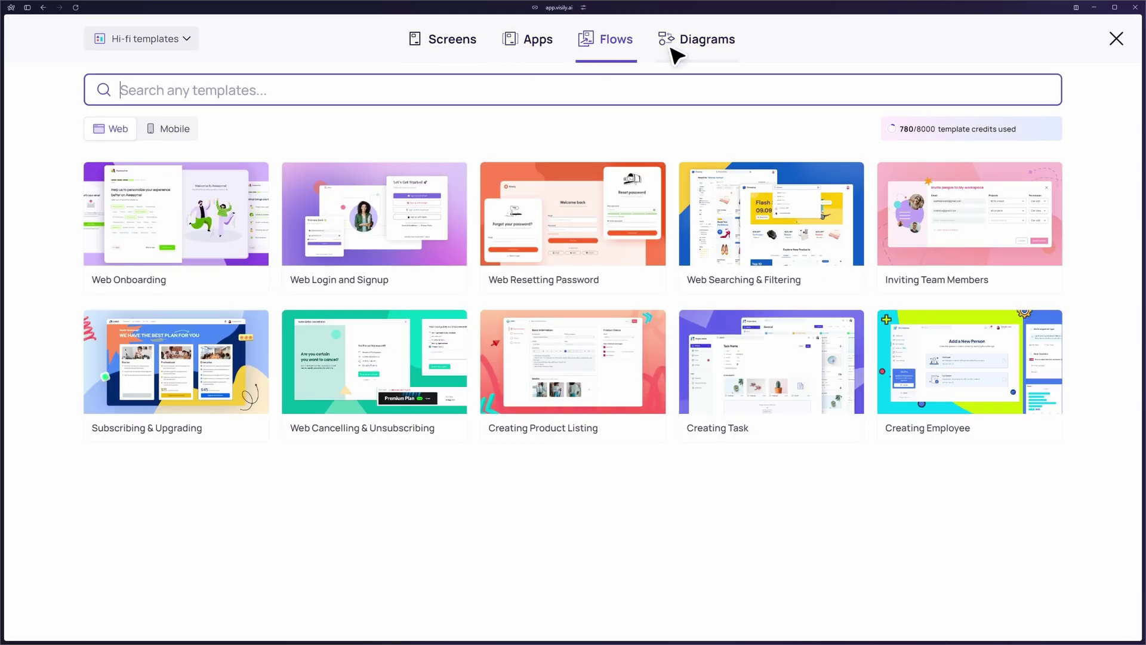
{"action": "left_click", "coordinate": [699, 38]}
{"action": "scroll", "coordinate": [836, 298], "scroll_direction": "down", "scroll_amount": 3}
{"action": "scroll", "coordinate": [995, 443], "scroll_direction": "down", "scroll_amount": 2}
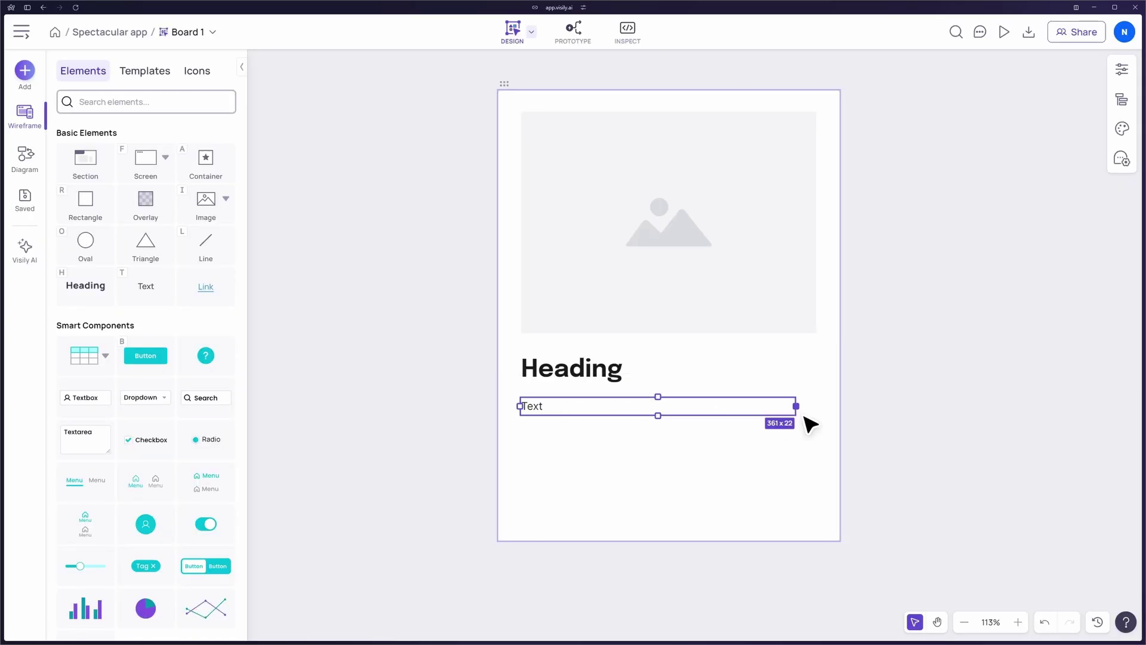
Step: Replace the Porta hero photo with a similar image from Magic Image
{"action": "left_click_drag", "start_coordinate": [804, 417], "coordinate": [816, 438]}
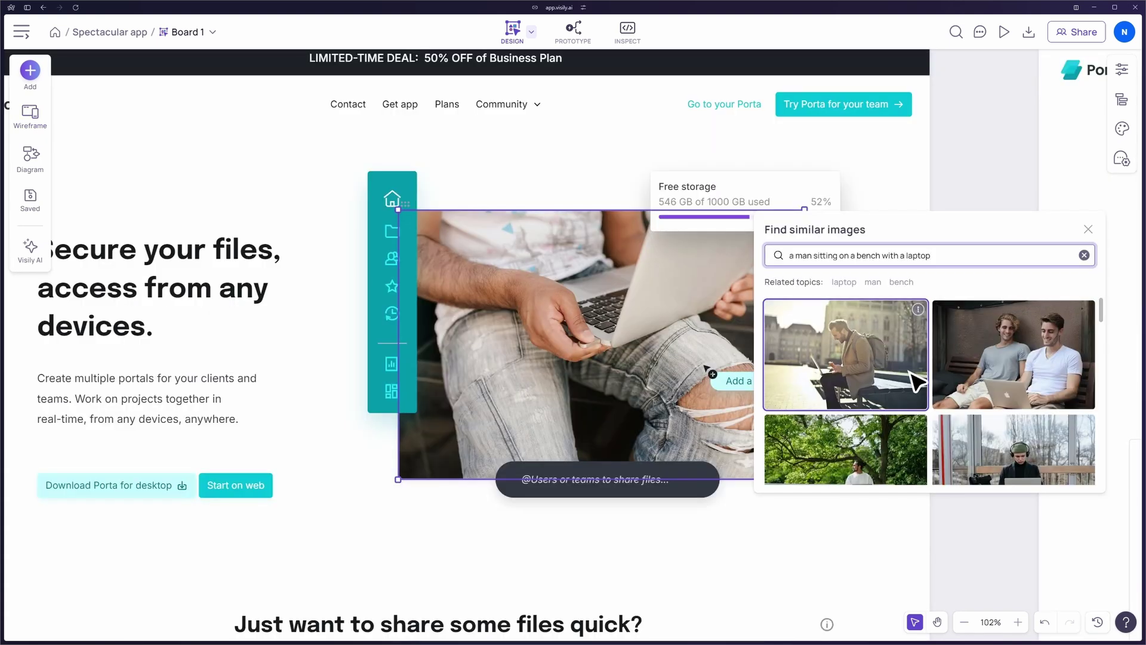
{"action": "left_click", "coordinate": [919, 379]}
{"action": "left_click", "coordinate": [1017, 385]}
Step: View the home icon's other icon libraries, then generate another diagram and draw a prototype link
{"action": "double_click", "coordinate": [392, 198]}
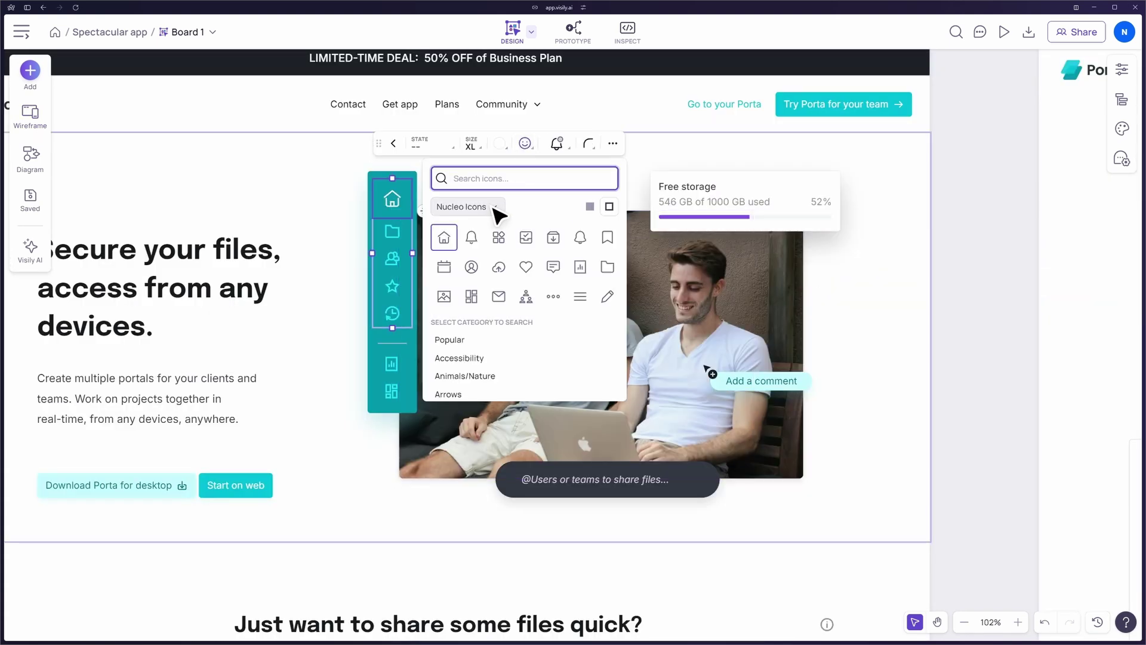
{"action": "left_click", "coordinate": [493, 208]}
{"action": "mouse_move", "coordinate": [495, 269]}
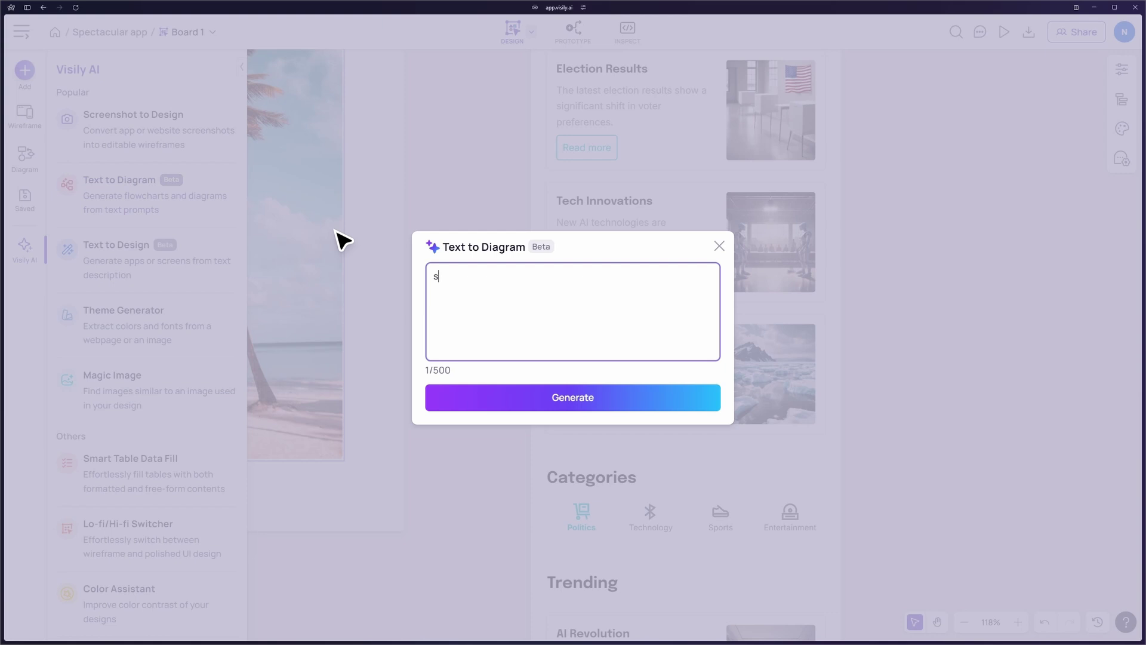
{"action": "left_click", "coordinate": [614, 398]}
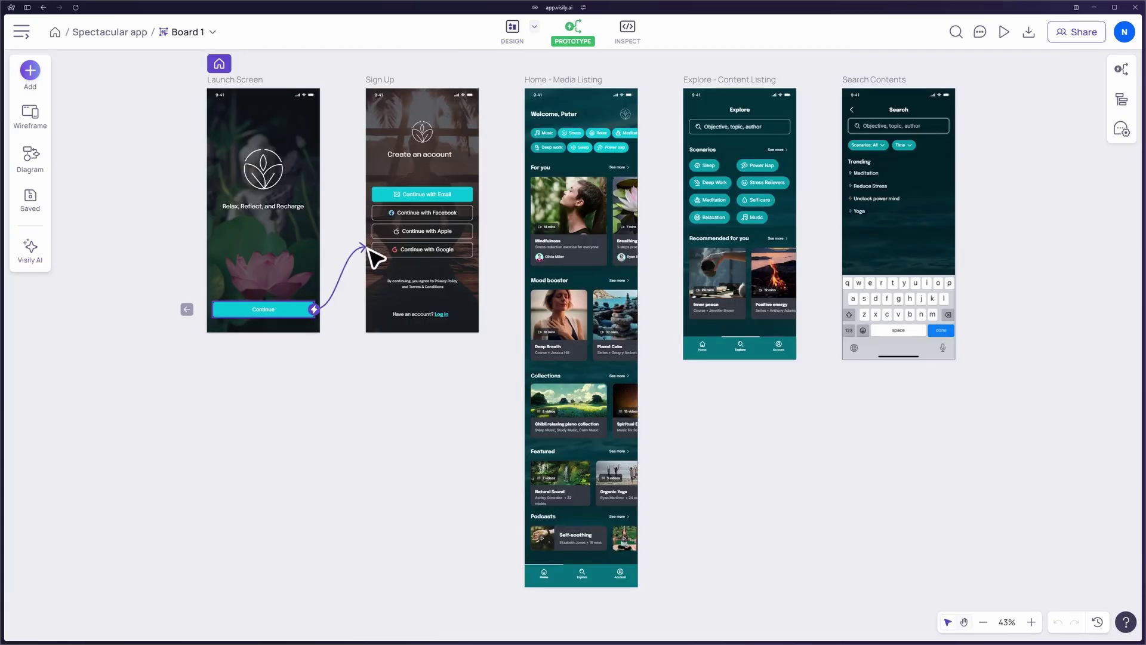
{"action": "left_click_drag", "start_coordinate": [371, 256], "coordinate": [518, 324]}
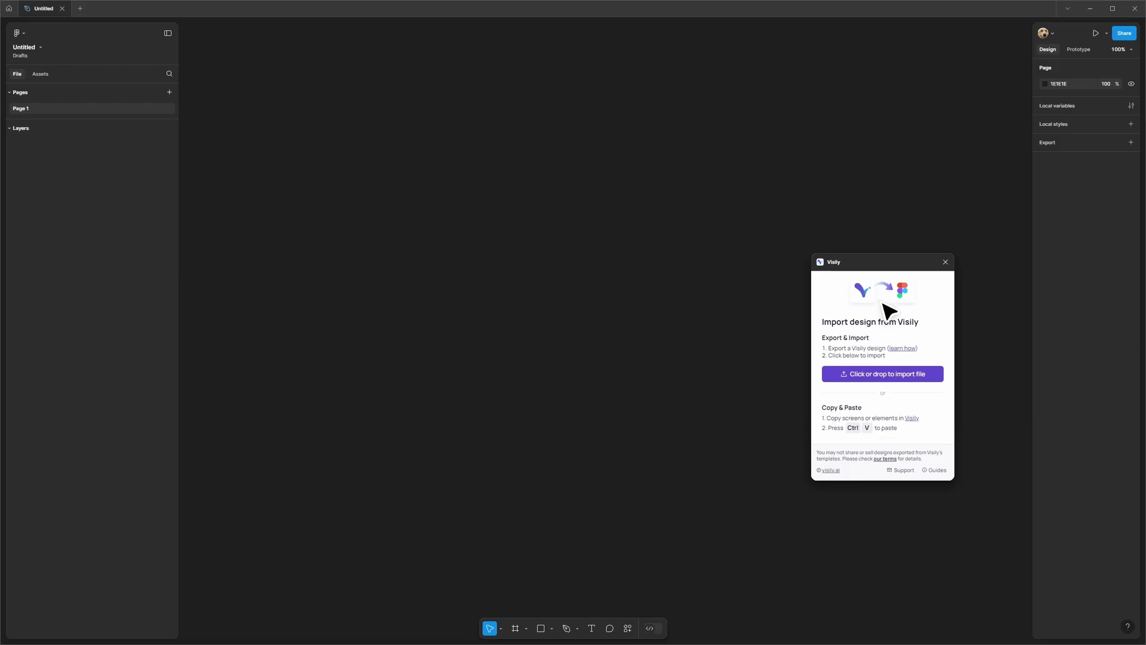